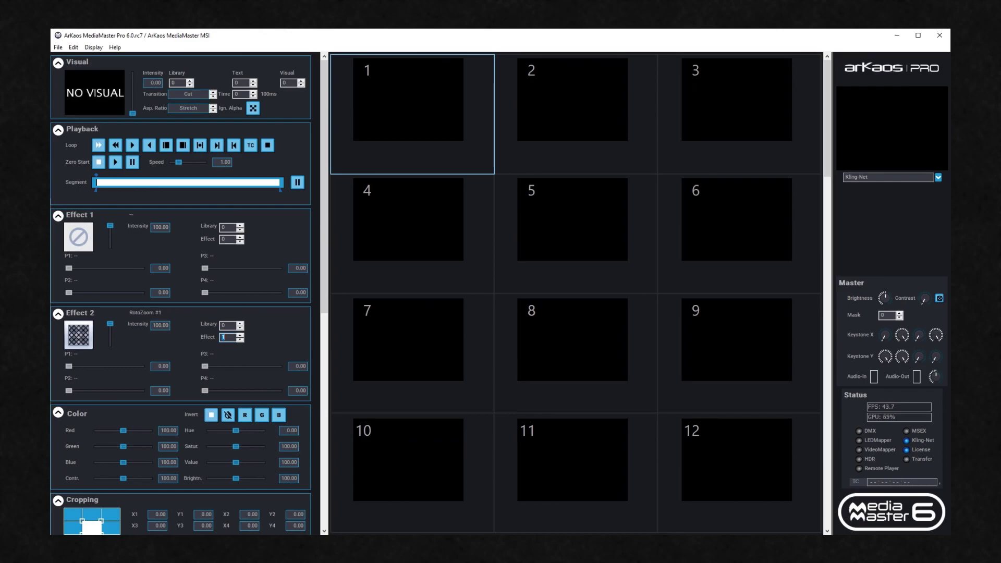
In the DMX preferences, keep ArtNet and auto-patch four Layer Extended 2.0 fixtures from universe 0
click(58, 47)
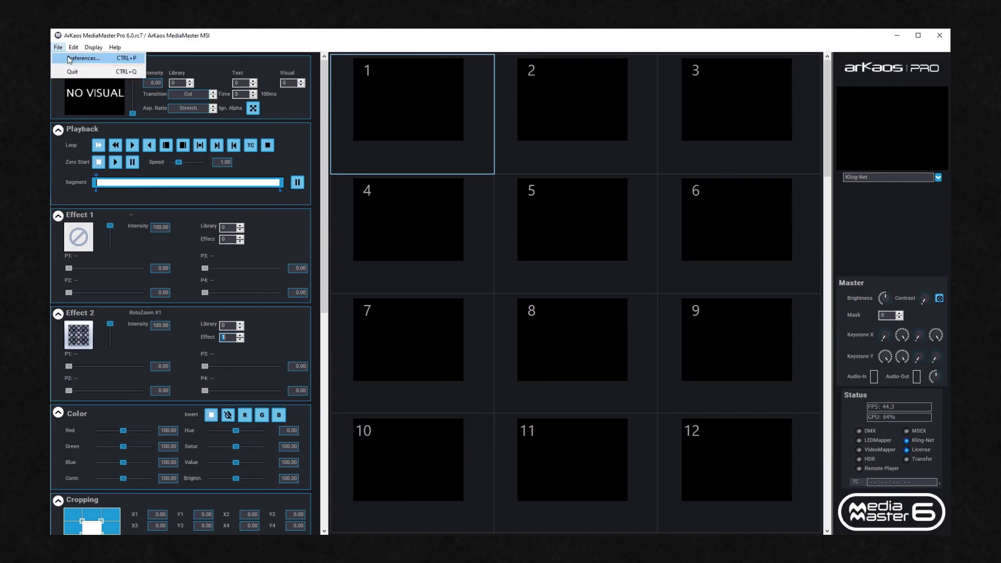
key(Escape)
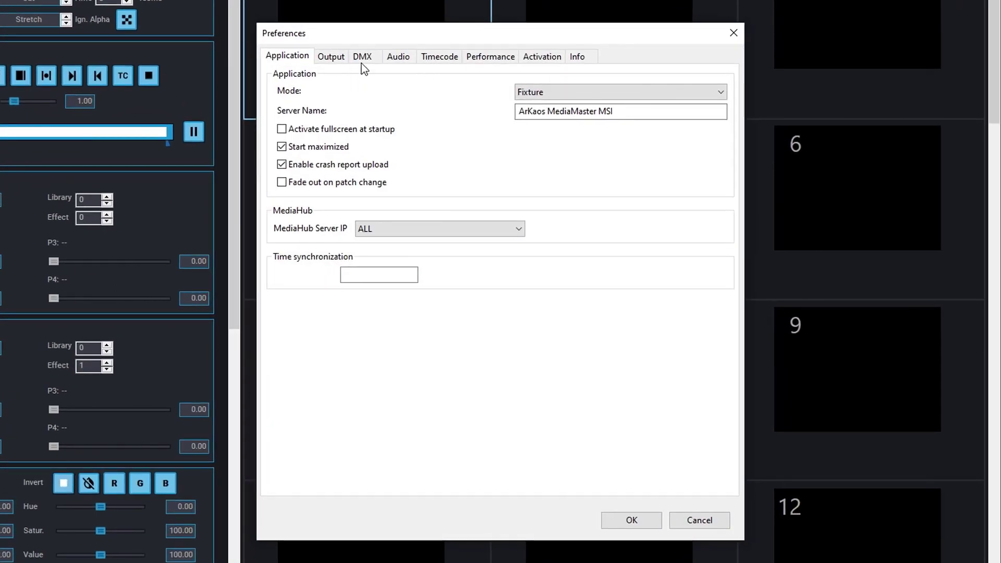
click(403, 122)
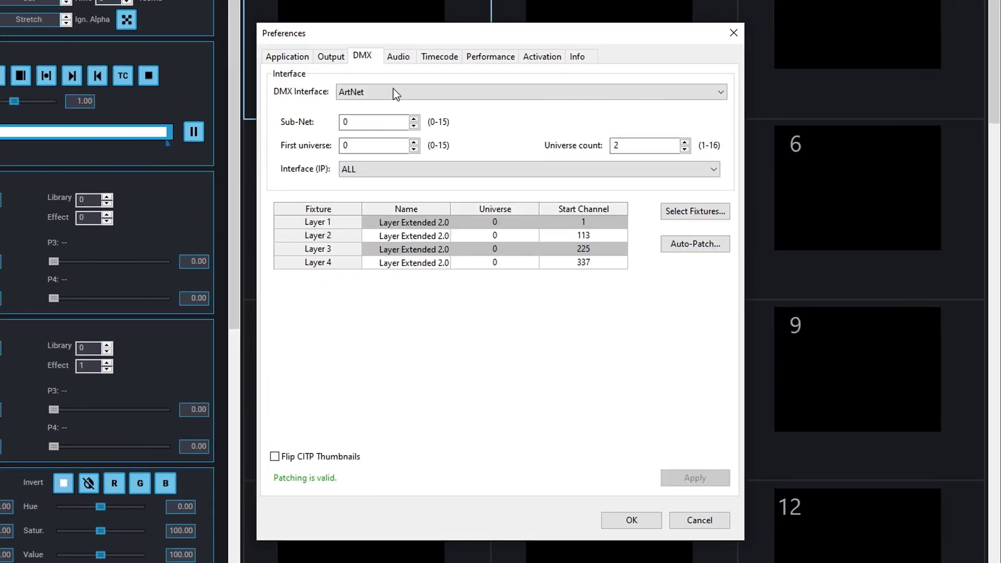
click(393, 90)
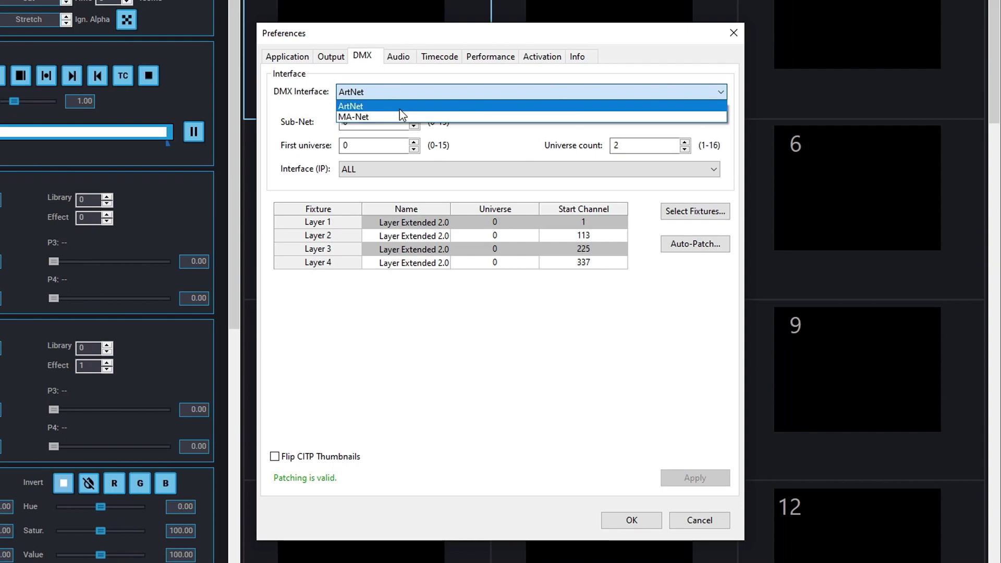
click(402, 107)
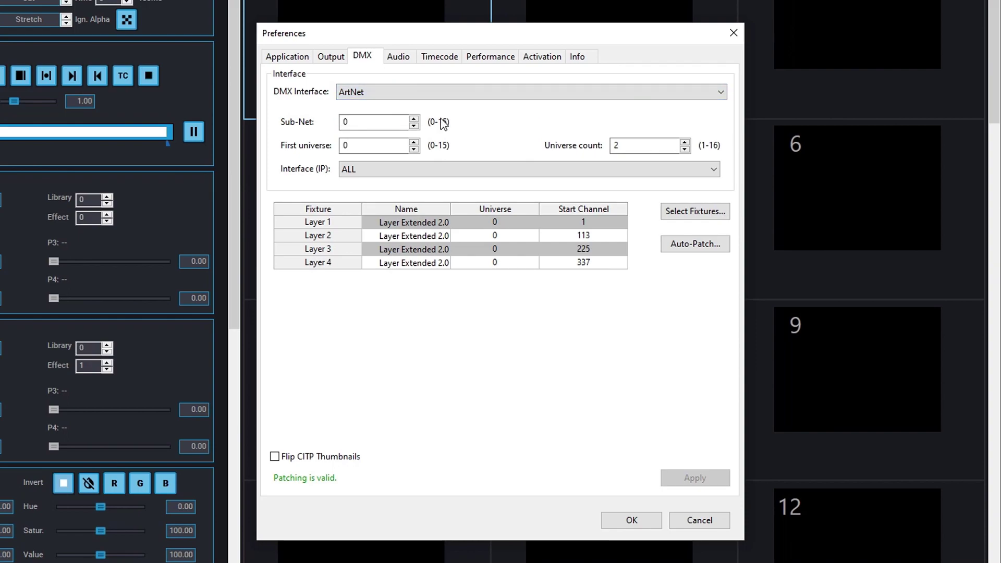
click(694, 212)
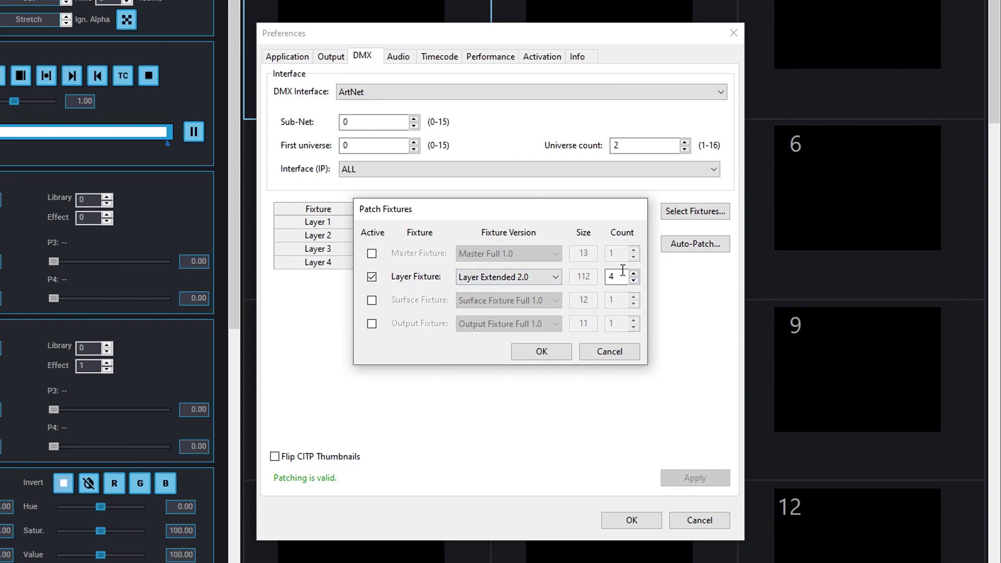
click(541, 352)
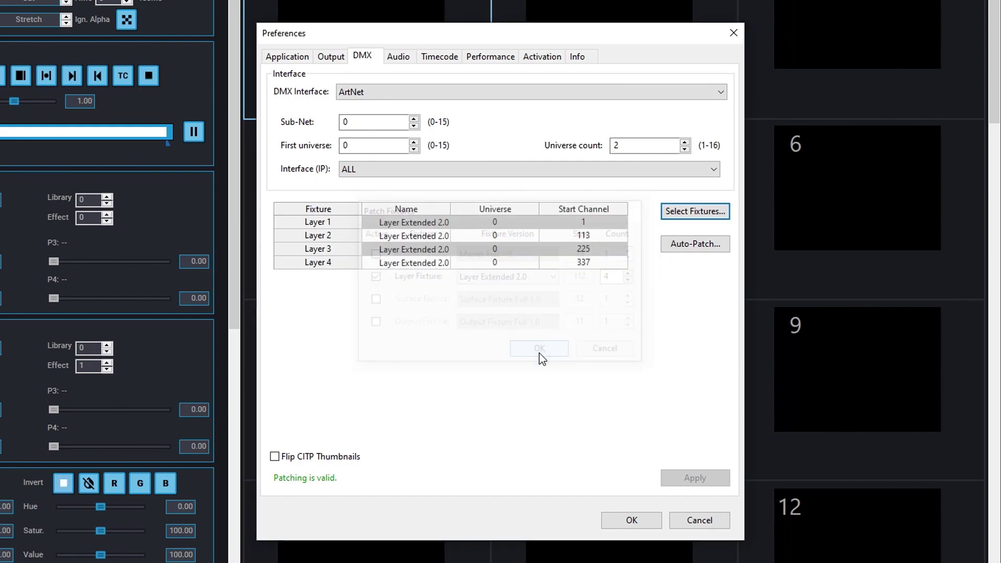
click(674, 247)
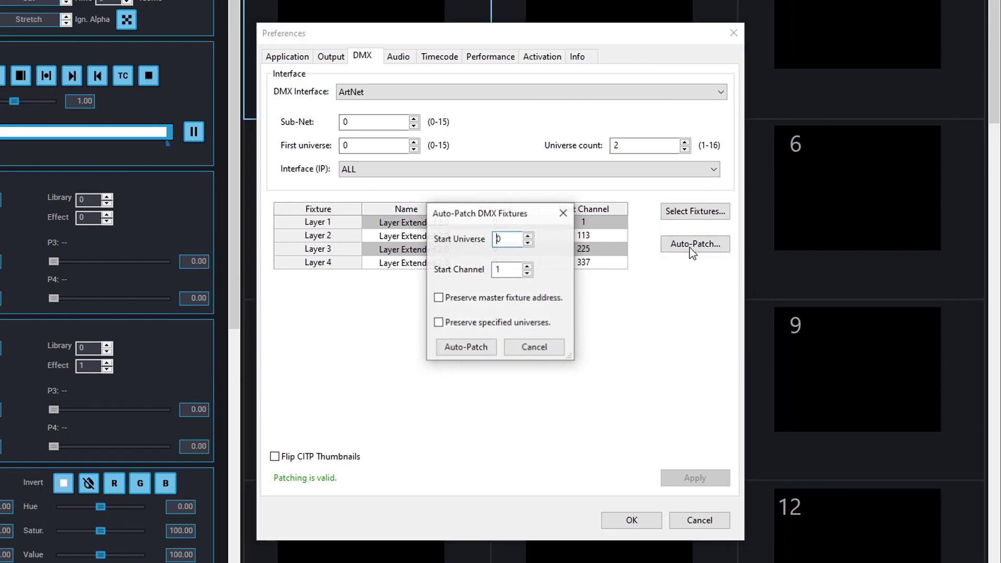
click(476, 348)
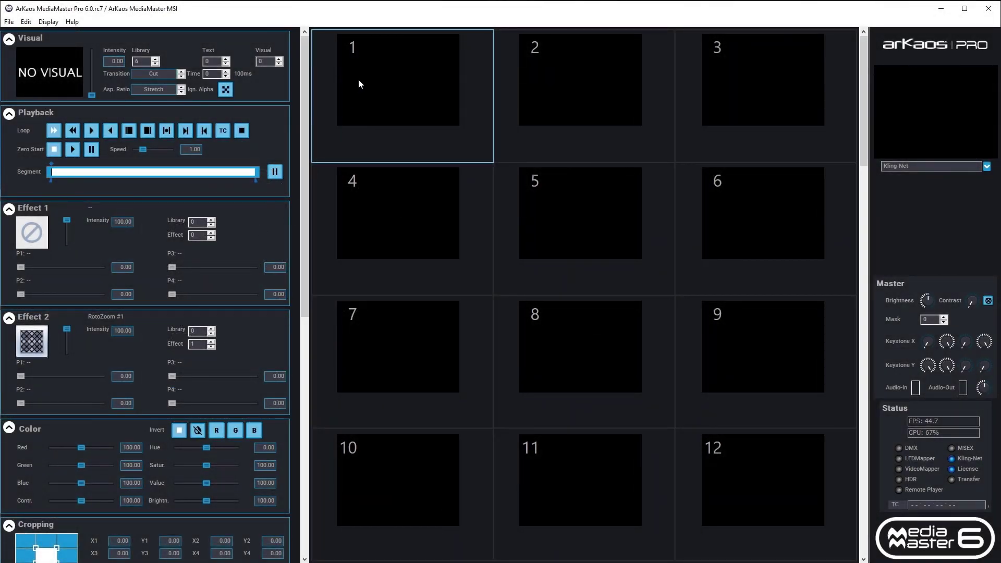
Load the 018 Growing shapes clip into the layer and raise its intensity
click(59, 70)
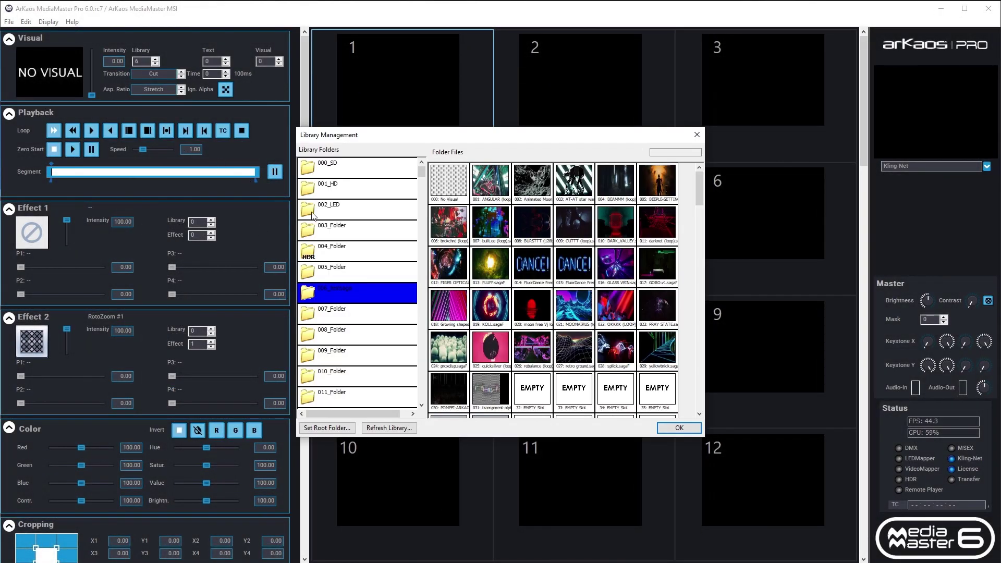
click(433, 305)
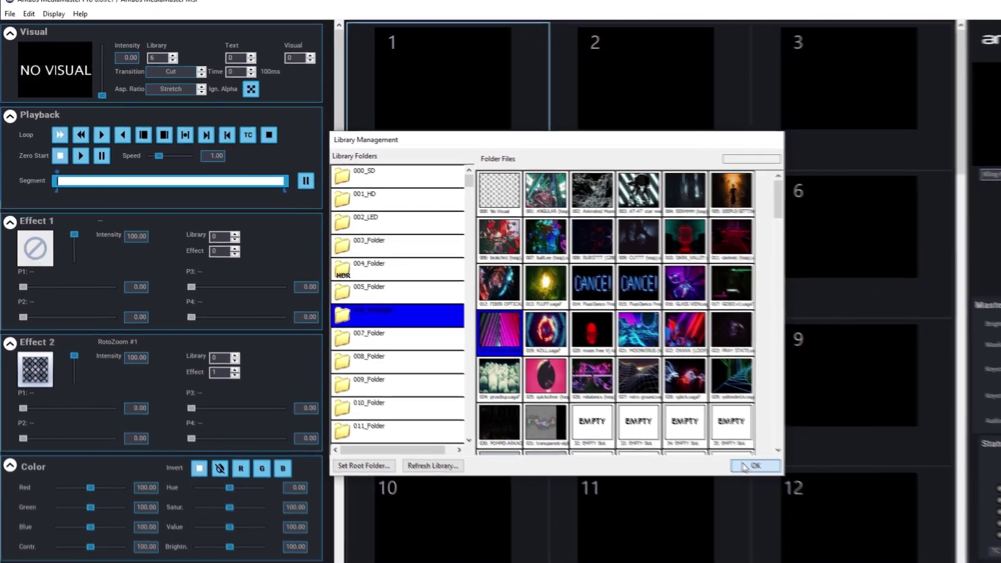
click(676, 427)
drag(92, 90, 145, 10)
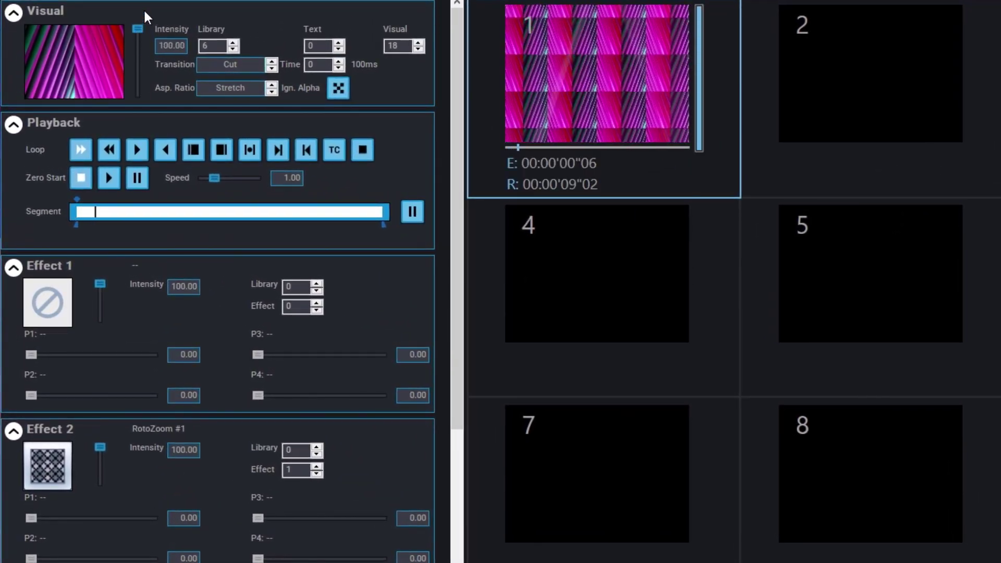
Compare neighbouring libraries and visuals, ending back on library 6, visual 18
click(234, 44)
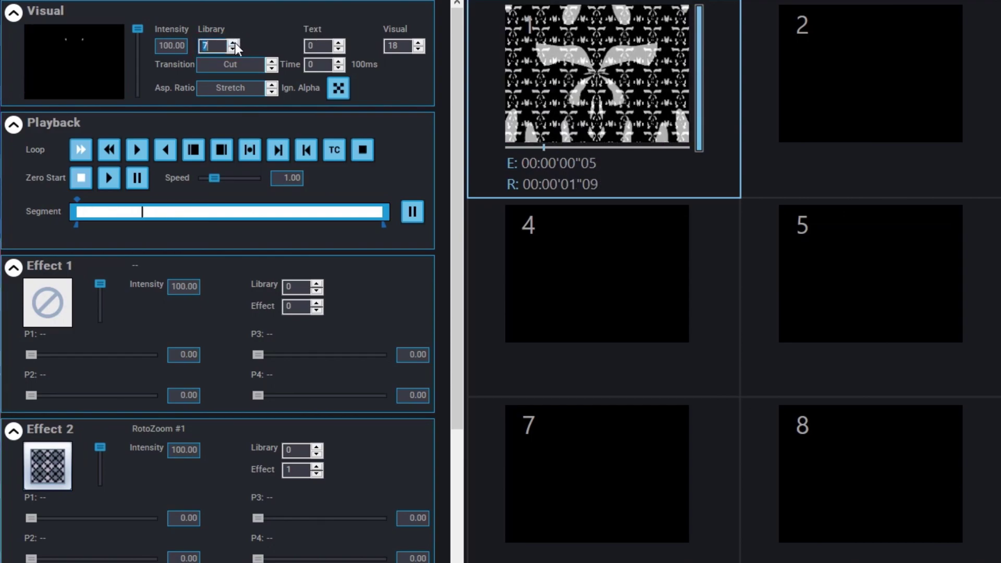
click(233, 48)
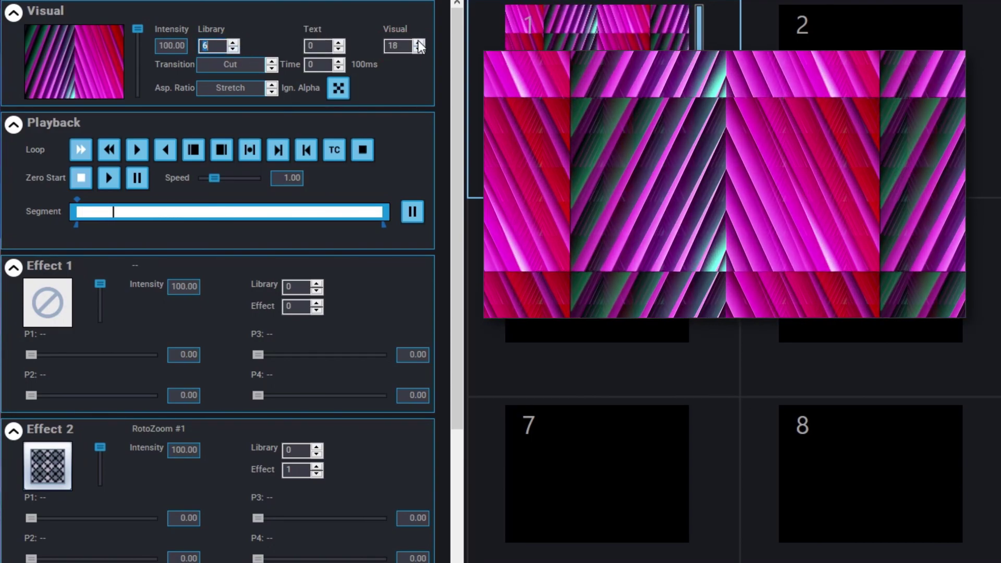
click(418, 49)
click(421, 44)
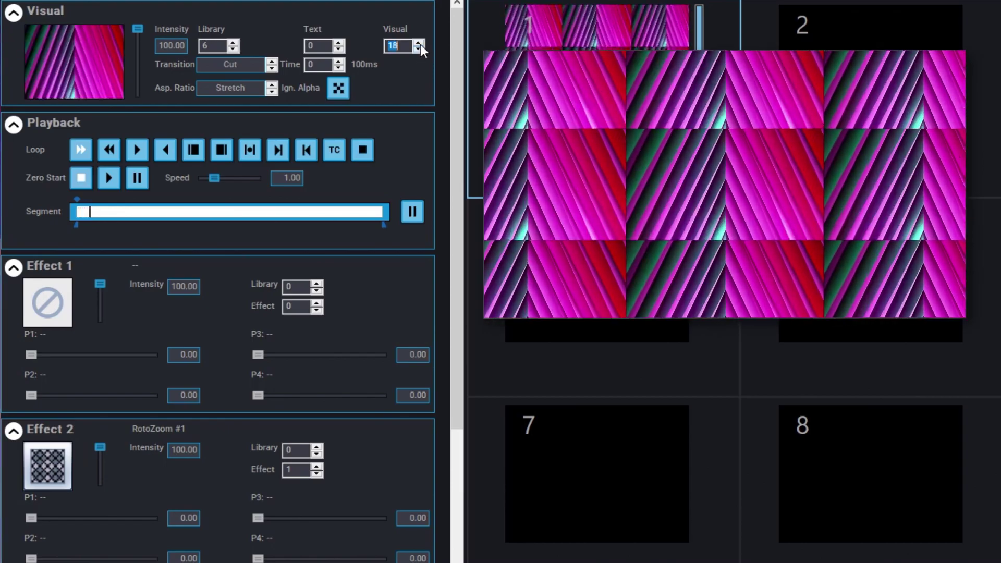
click(420, 45)
click(421, 51)
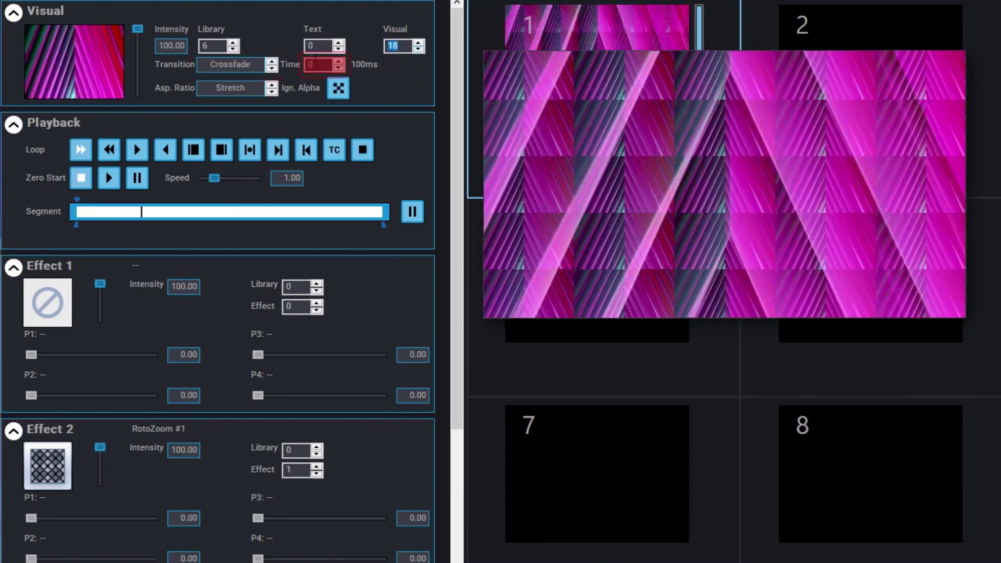
Set the transition time to 5, then test the crossfade between visuals 18 and 19
click(338, 60)
click(338, 61)
click(338, 61)
click(339, 60)
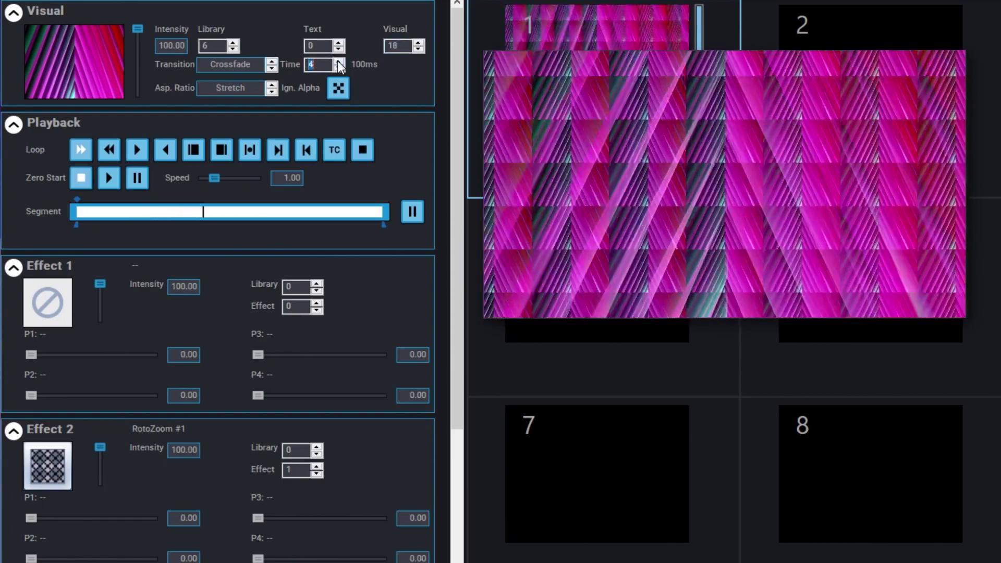
click(338, 62)
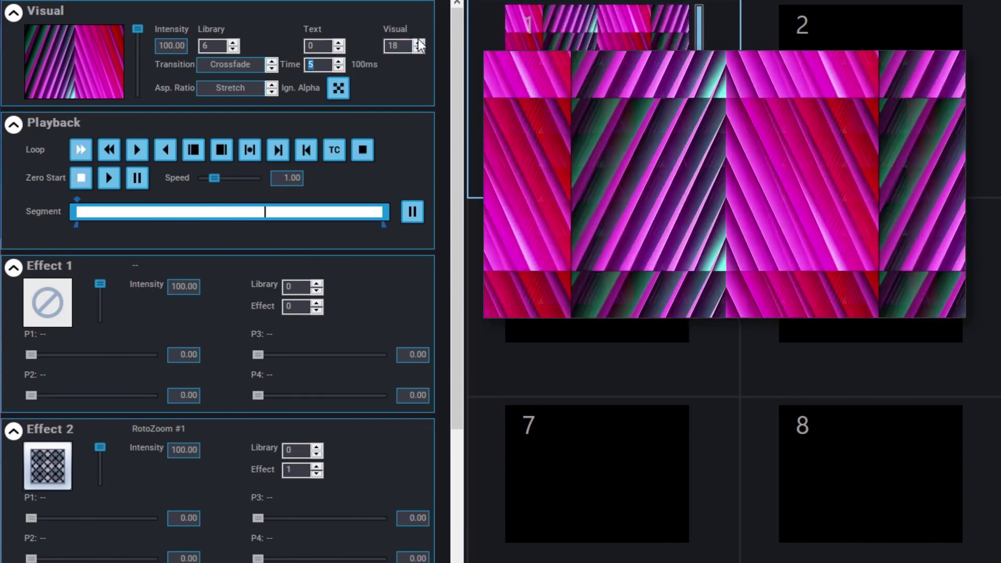
click(419, 43)
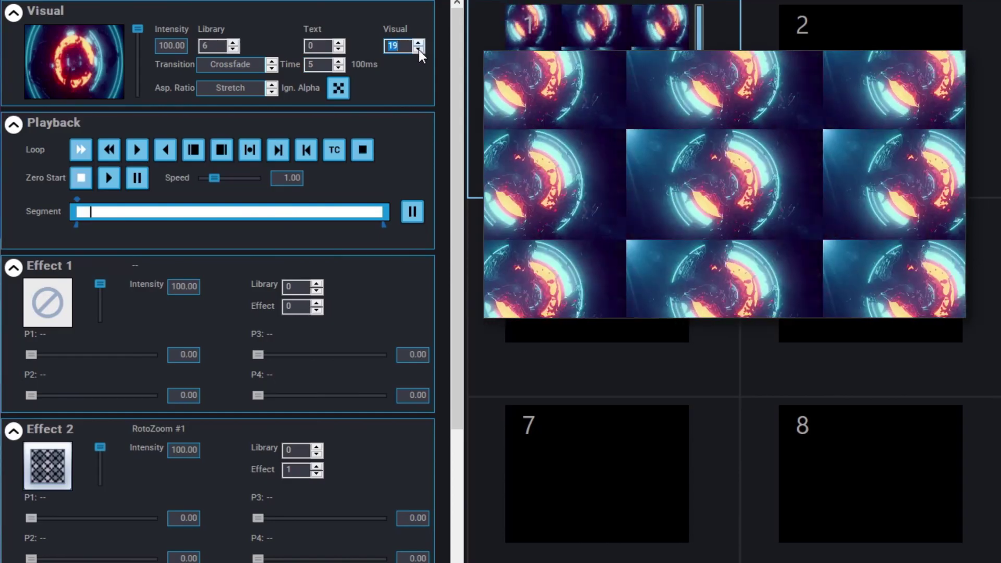
click(418, 49)
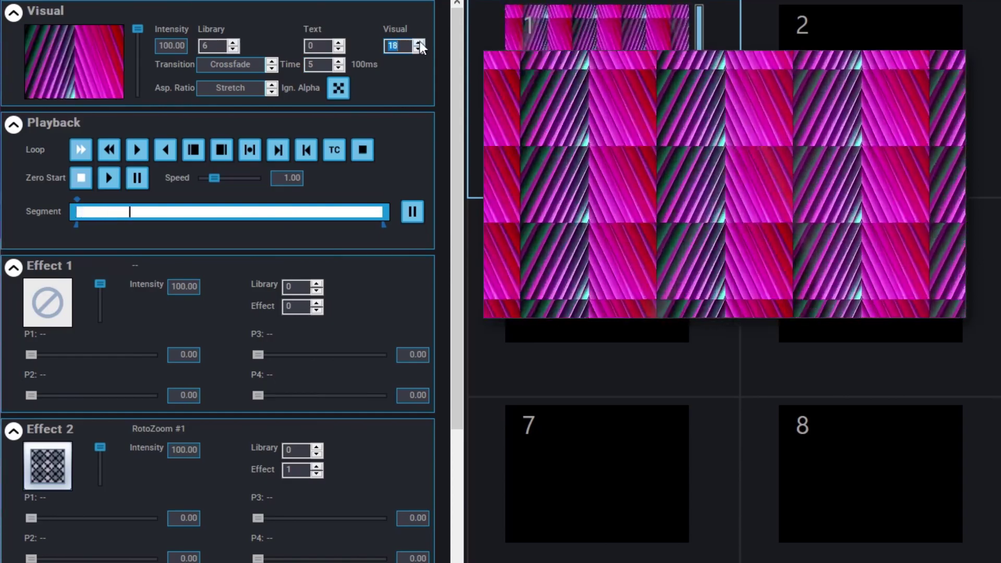
click(420, 42)
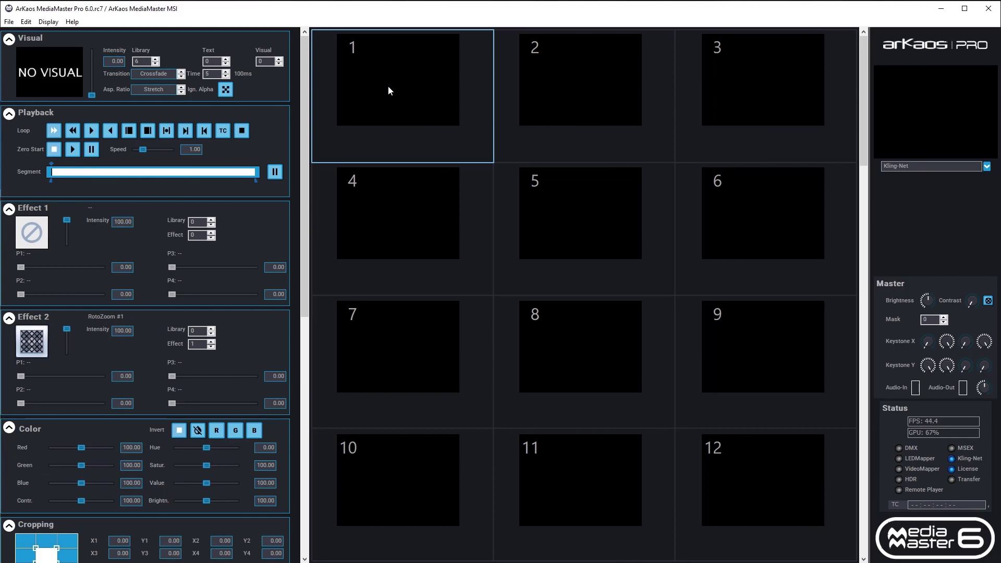
Load the Growing shapes clip 018 into cell 1 and start it playing
click(57, 77)
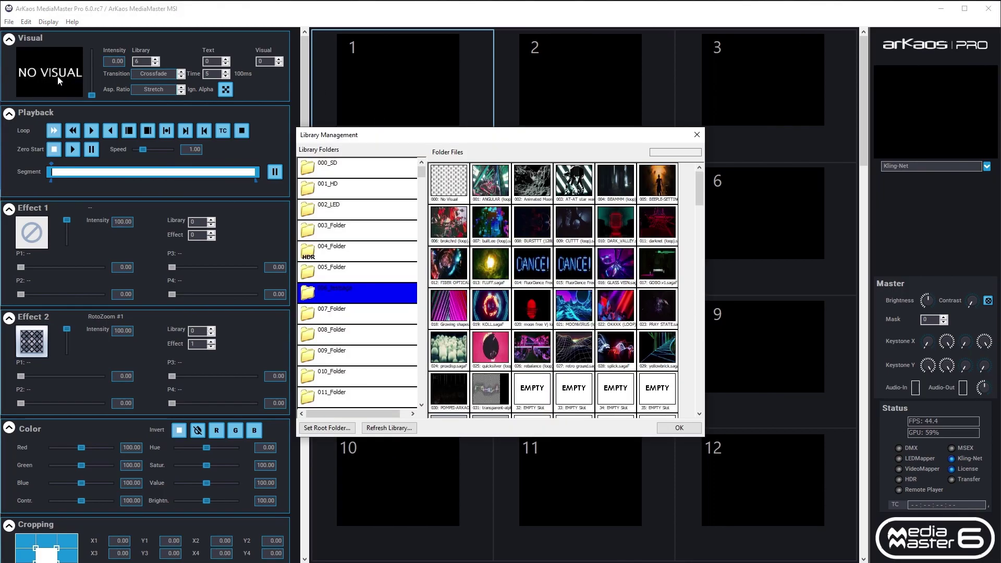
double_click(448, 305)
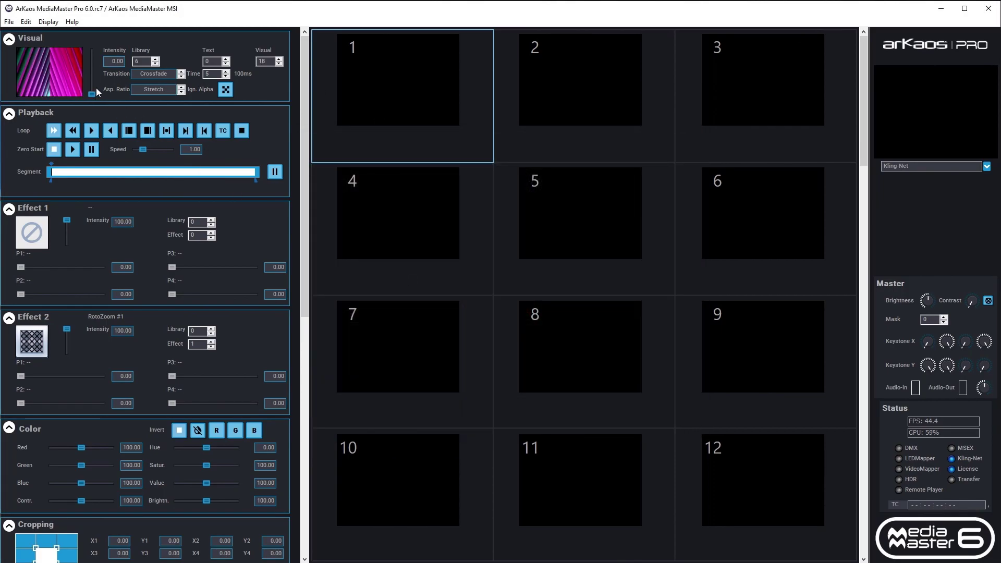
click(556, 81)
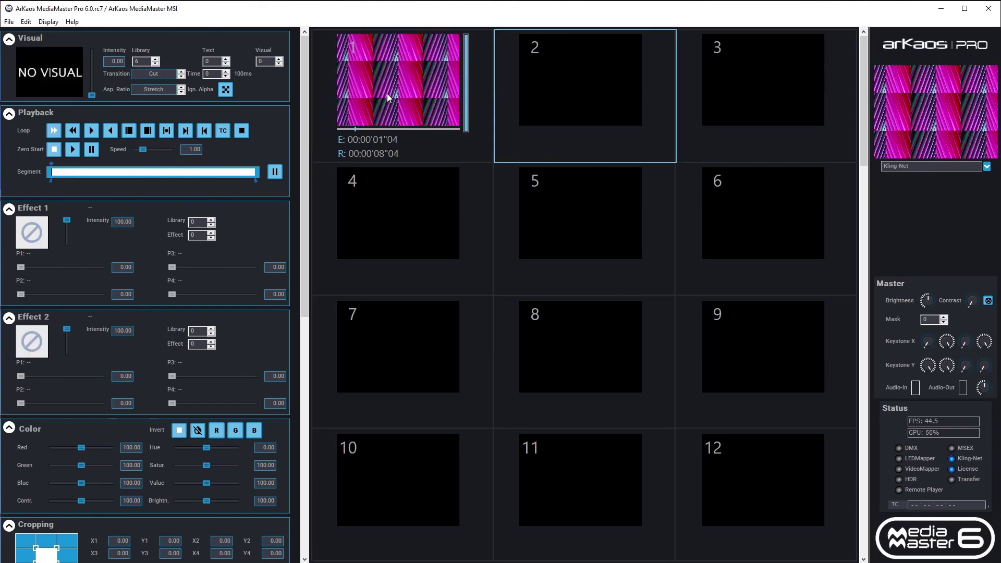
Load lightning clip 31 into cell 2 and raise its intensity to 100
click(58, 77)
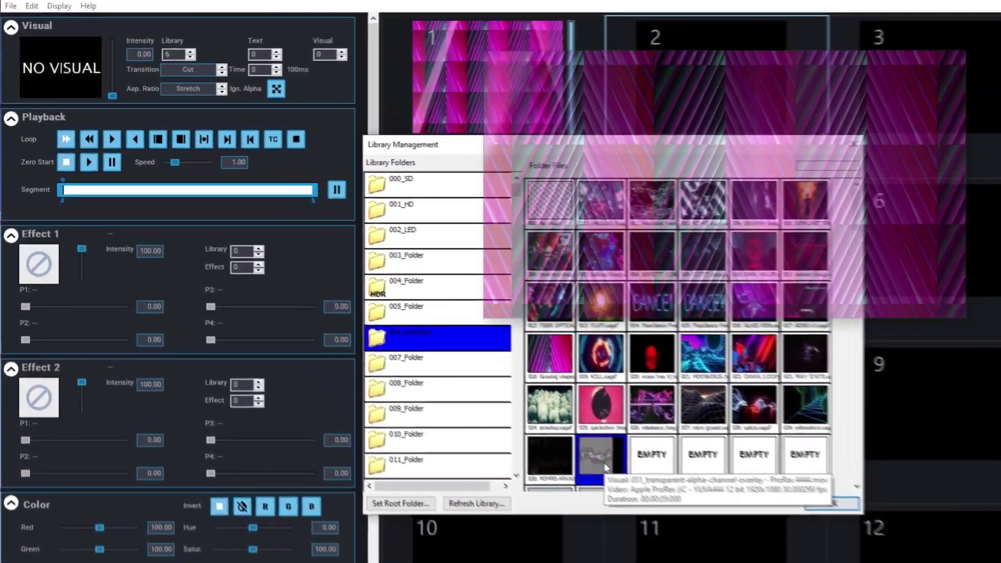
double_click(492, 392)
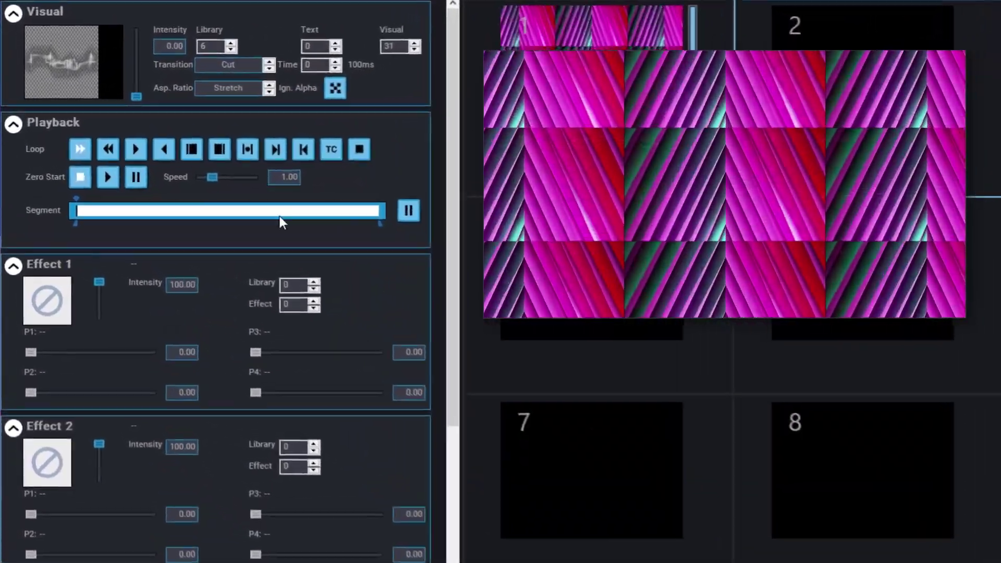
drag(135, 94, 136, 30)
click(335, 88)
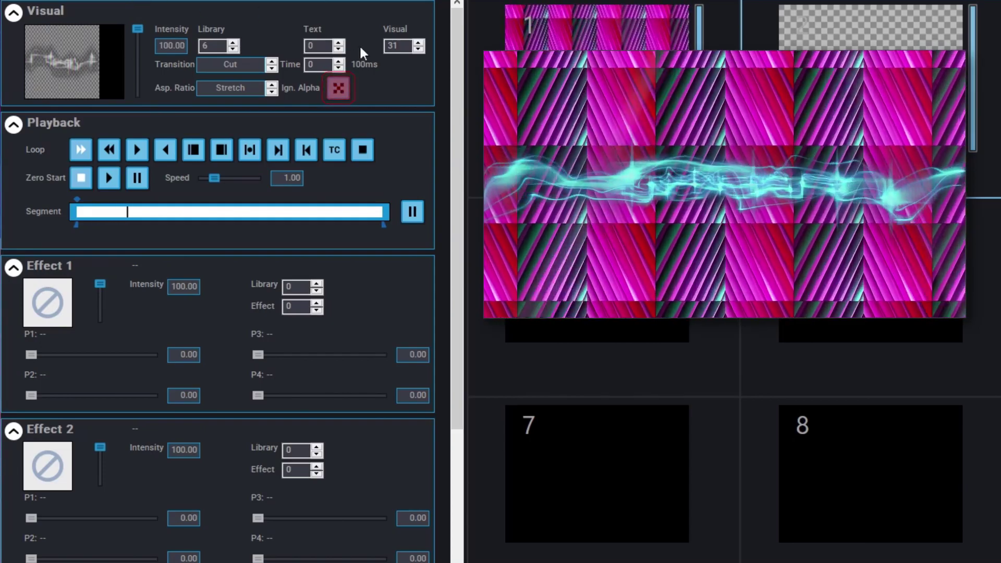
Turn on Ign. Alpha and fade in the Greyscale effect, toggling its bypass
click(343, 95)
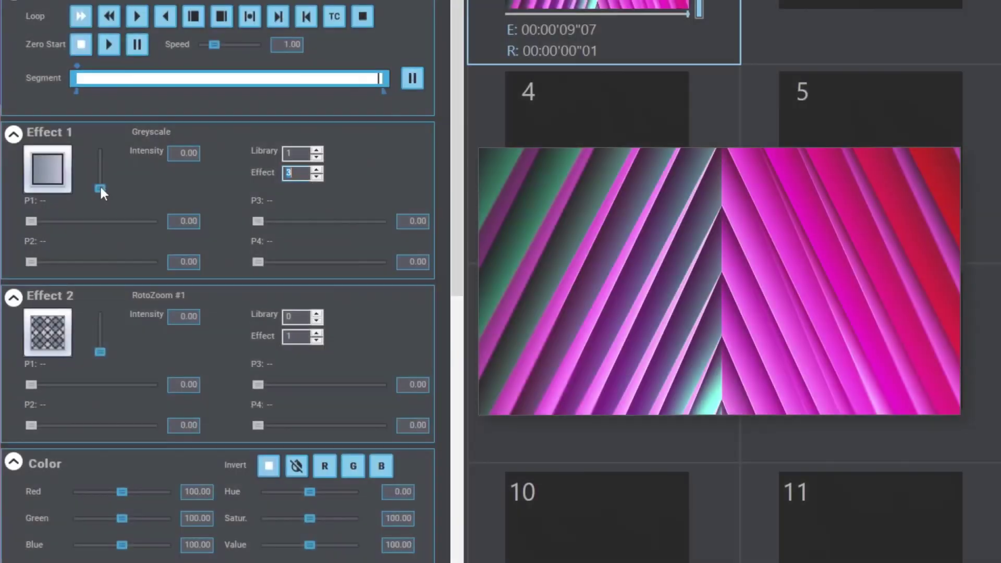
drag(102, 190, 107, 149)
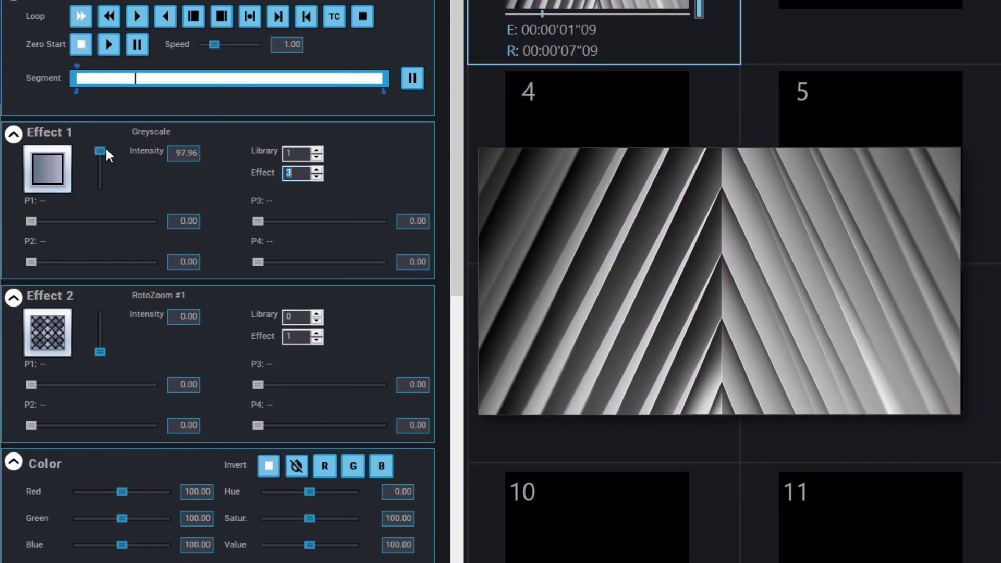
click(99, 179)
click(107, 140)
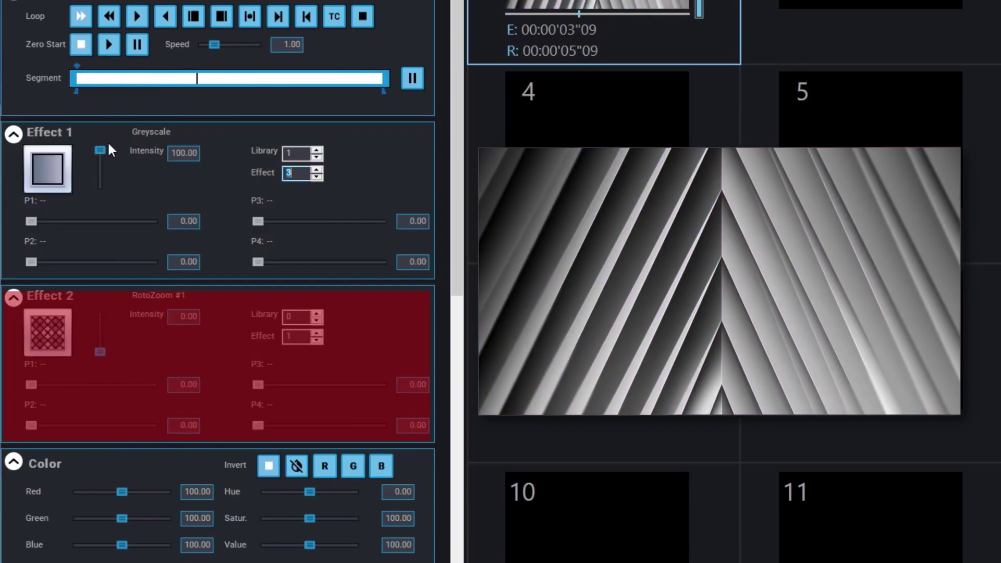
Bring the RotoZoom tiling effect up to full intensity
mouse_move(100, 351)
mouse_down()
mouse_move(98, 297)
mouse_move(99, 360)
mouse_move(99, 284)
mouse_move(96, 344)
mouse_up()
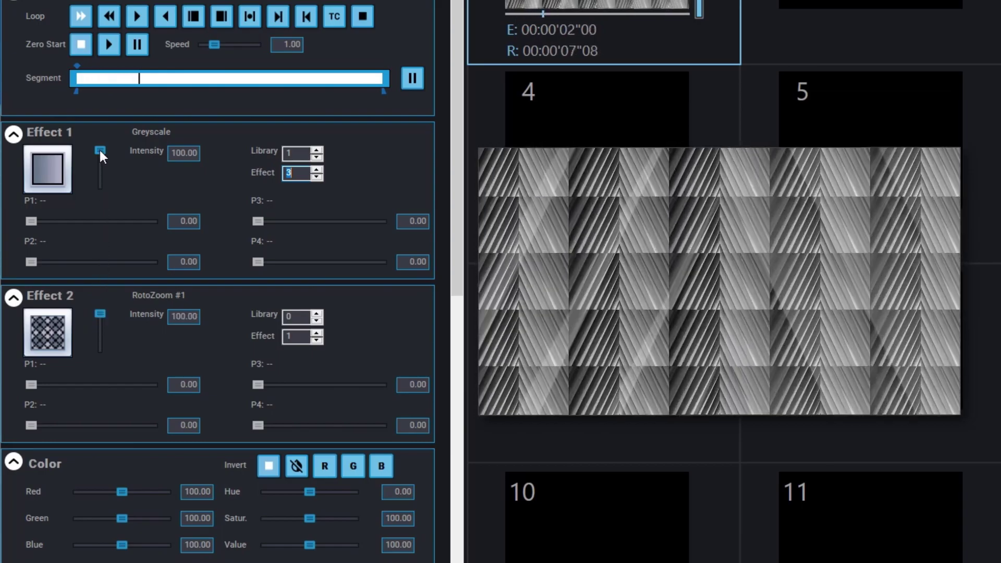
drag(99, 150, 99, 193)
scroll(242, 407, down, 2)
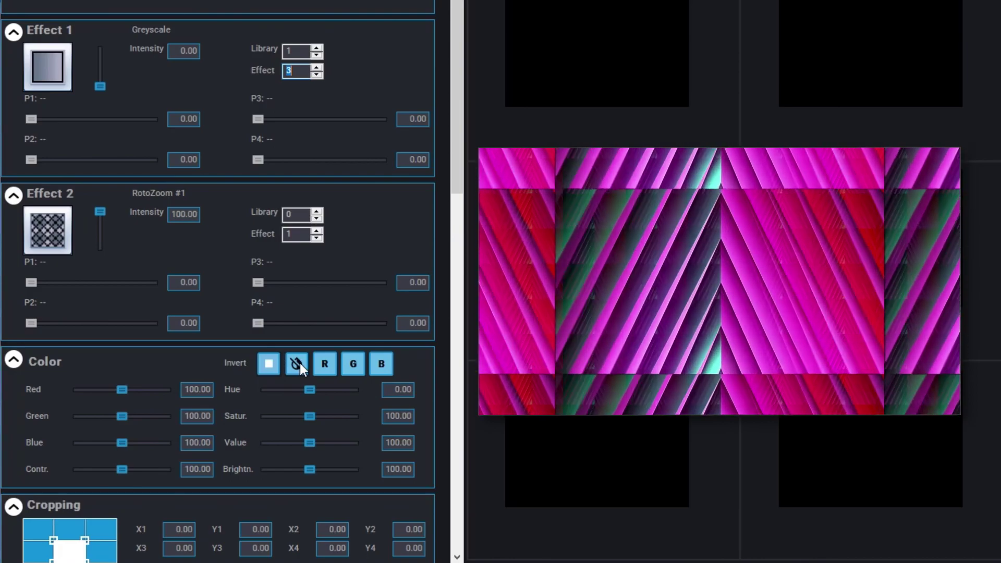
Try the Invert button for all colours, then for the red and blue channels
click(297, 364)
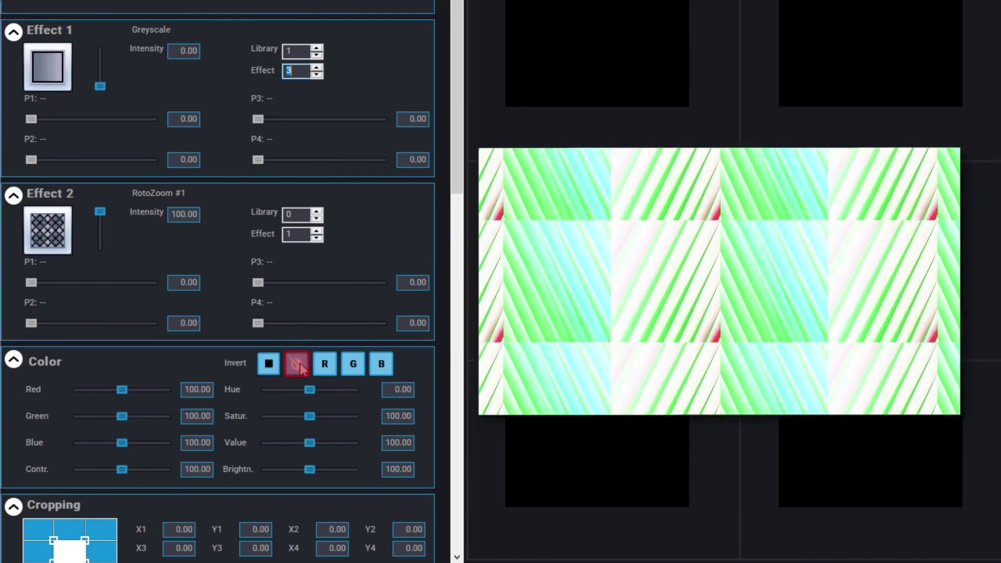
click(325, 365)
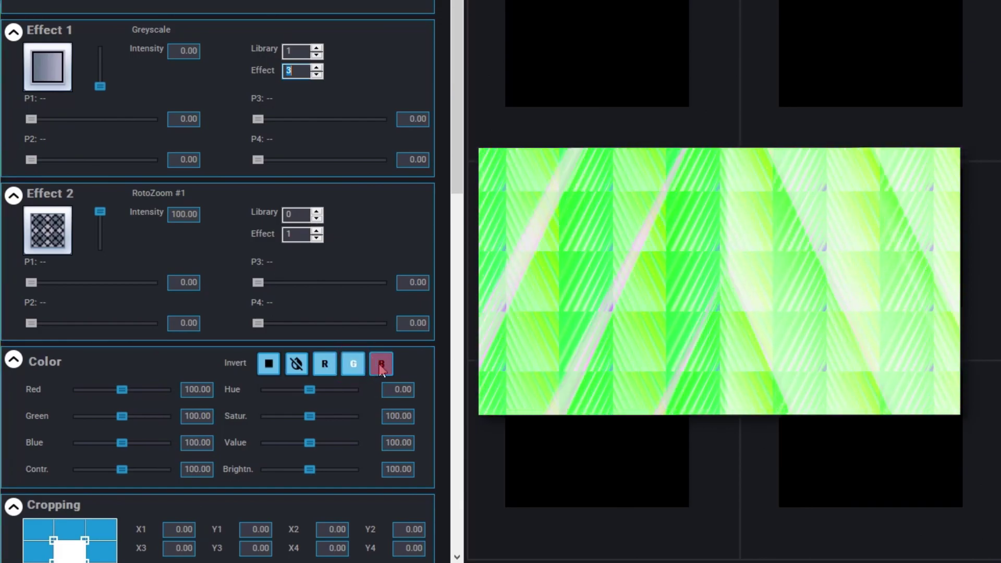
click(382, 364)
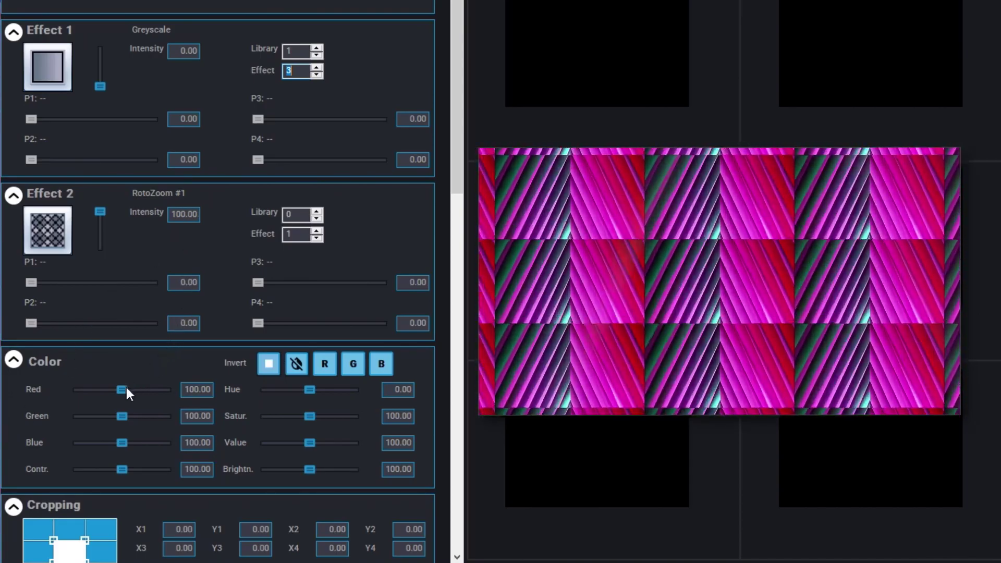
Lower the Red channel, then raise it back to 100 so the clip looks redder
drag(124, 390, 96, 391)
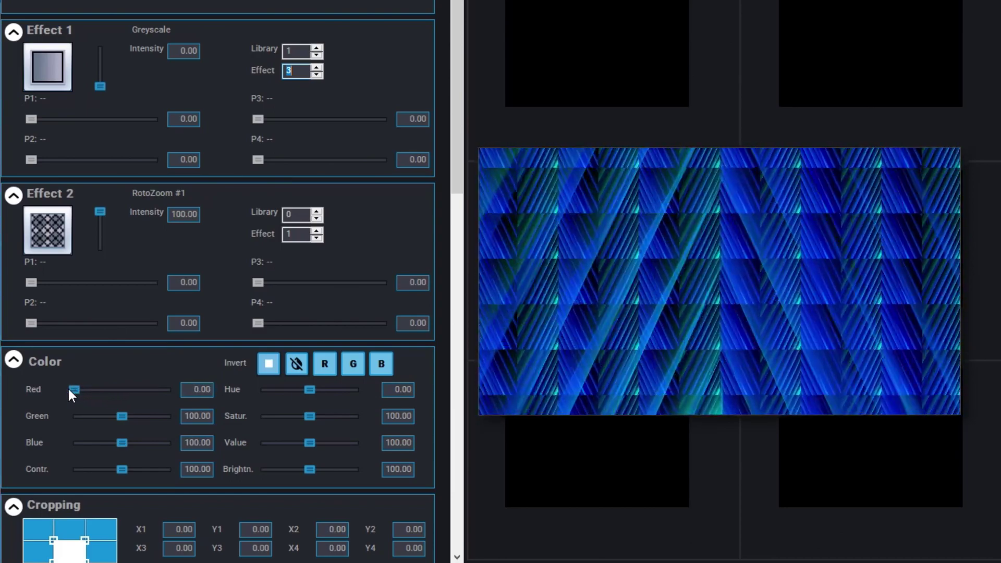
drag(69, 391, 137, 388)
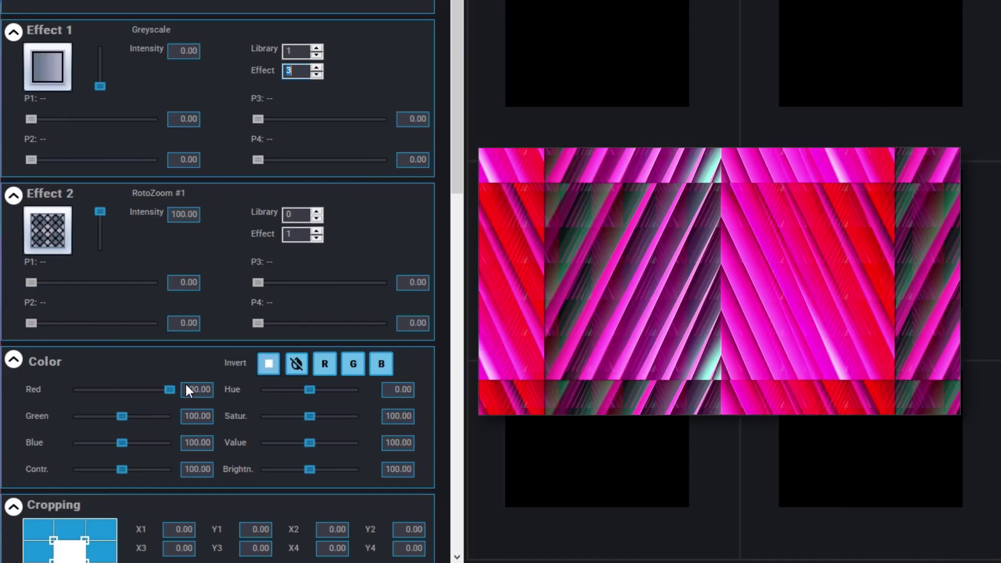
scroll(180, 395, down, 10)
Set Tiling X to 7.90 and Tiling Y to four rows, after trying eleven rows
mouse_move(67, 222)
mouse_down()
mouse_move(139, 215)
mouse_move(49, 221)
mouse_up()
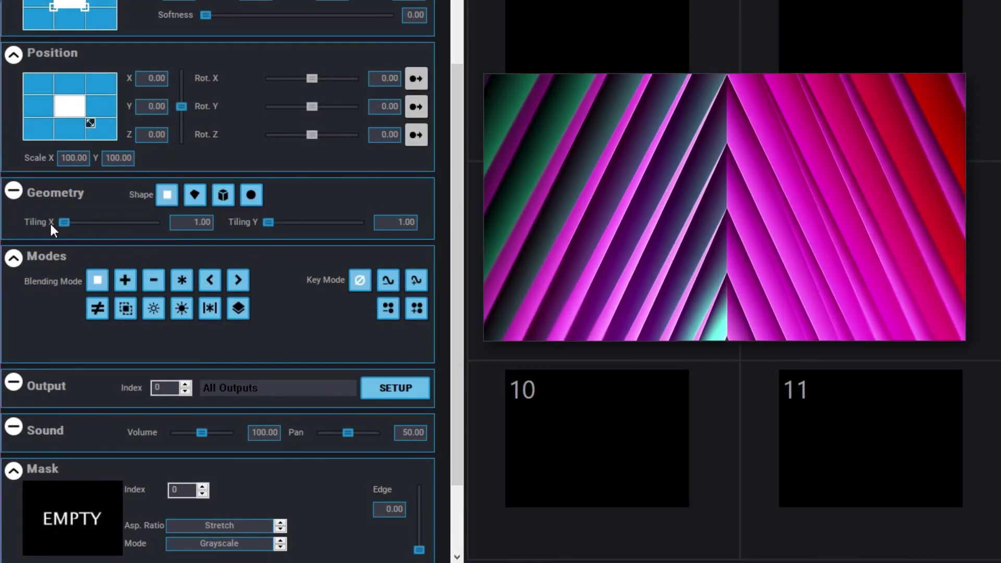
drag(268, 221, 245, 233)
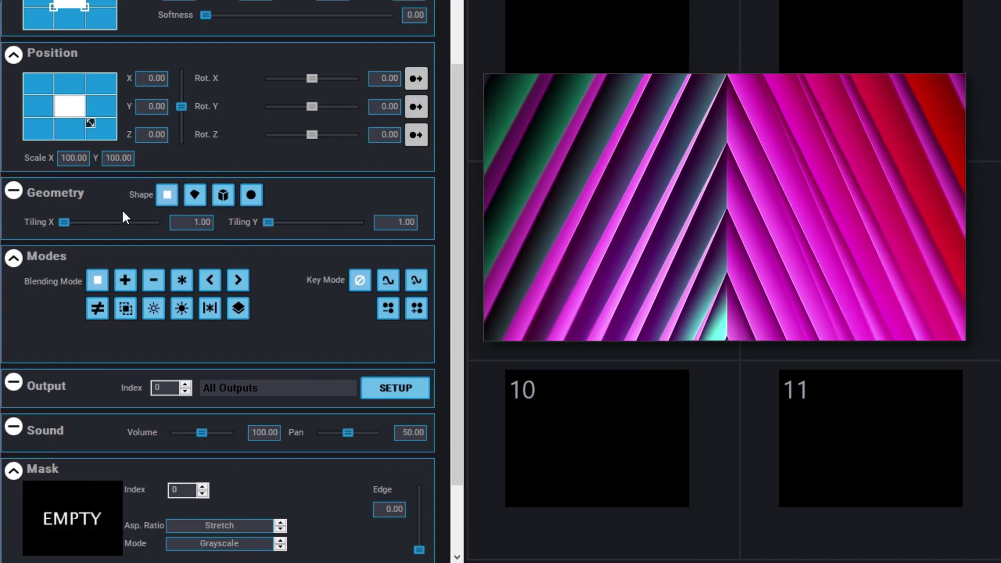
drag(69, 223, 127, 225)
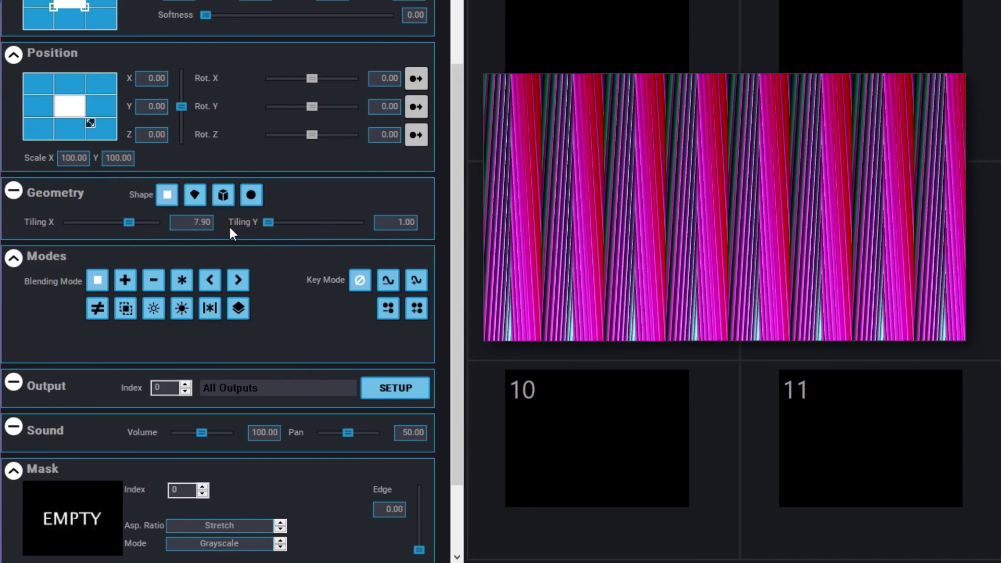
drag(277, 223, 296, 226)
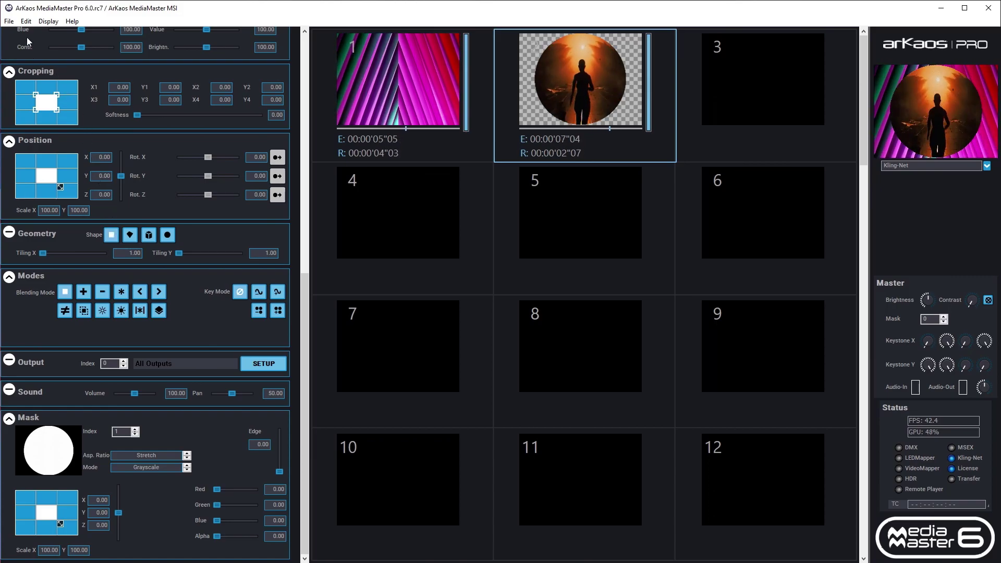
click(24, 22)
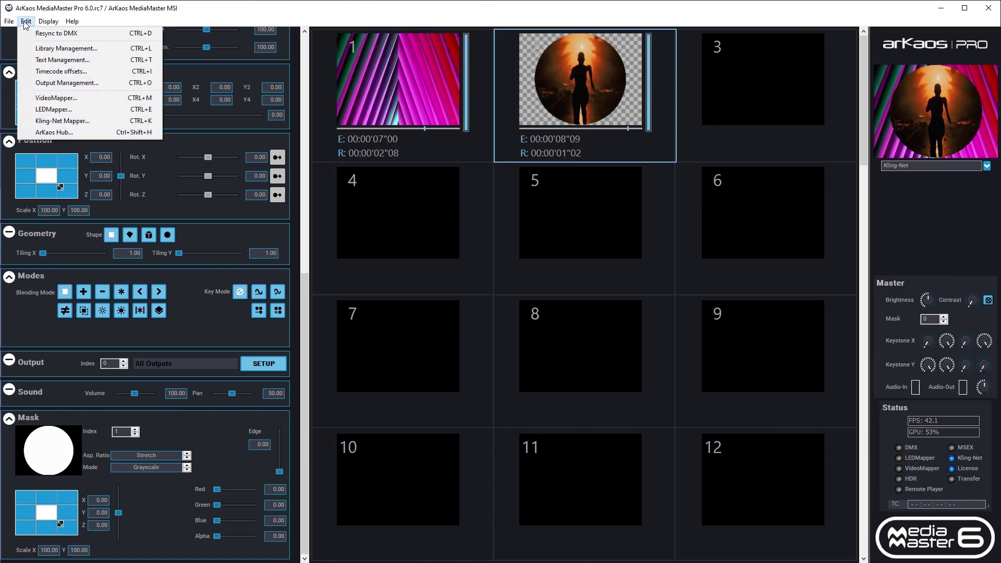
click(56, 47)
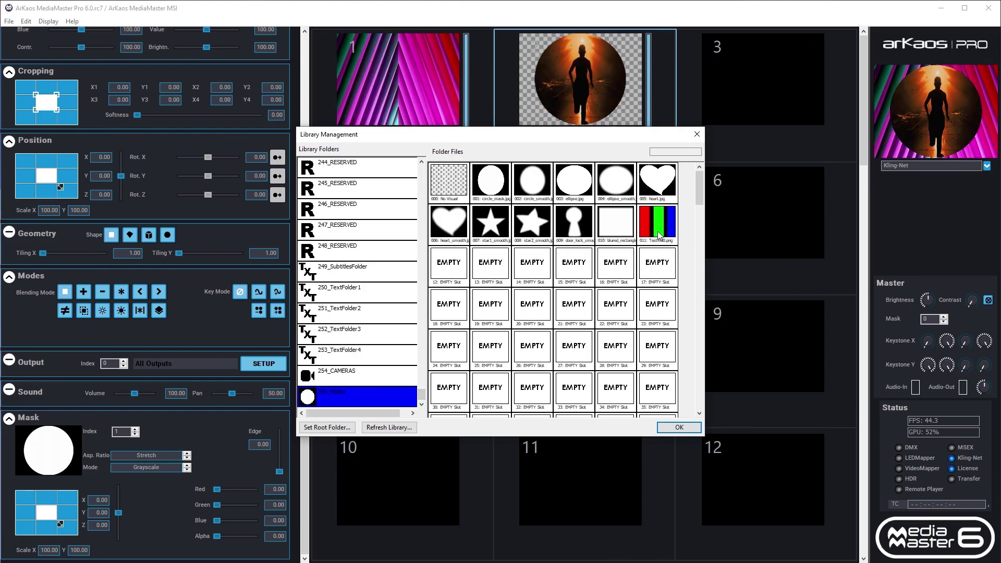
mouse_move(663, 235)
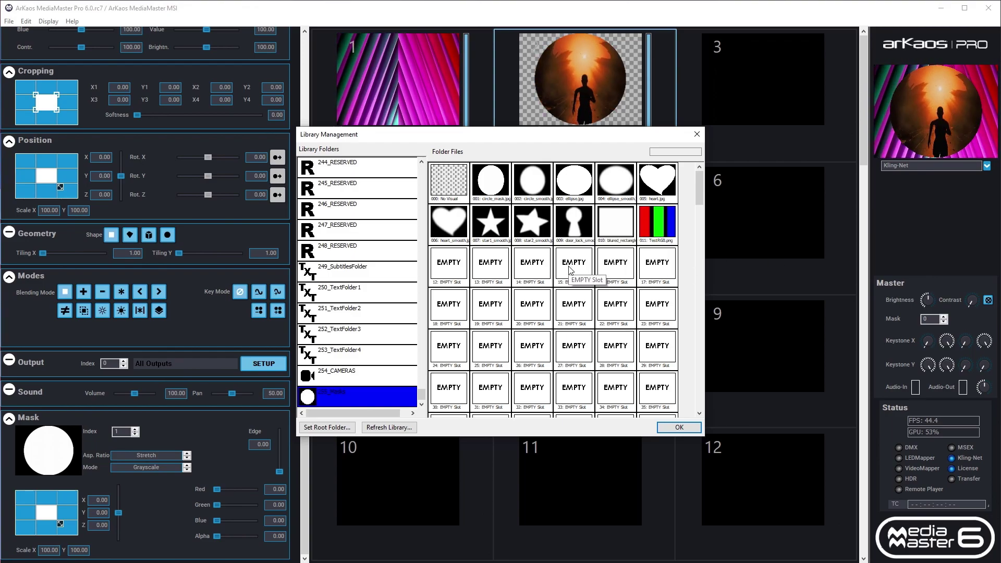
click(679, 428)
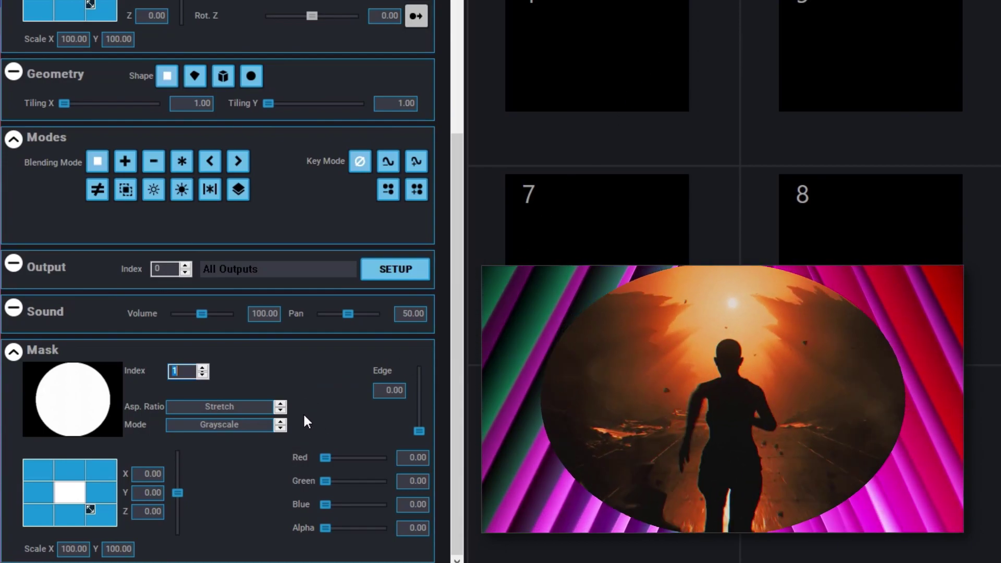
click(281, 422)
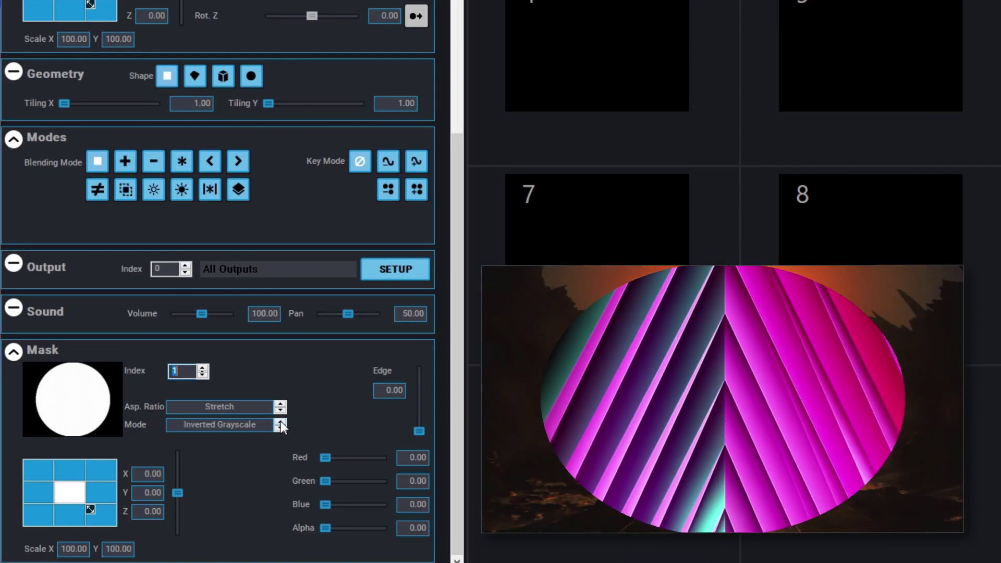
click(281, 421)
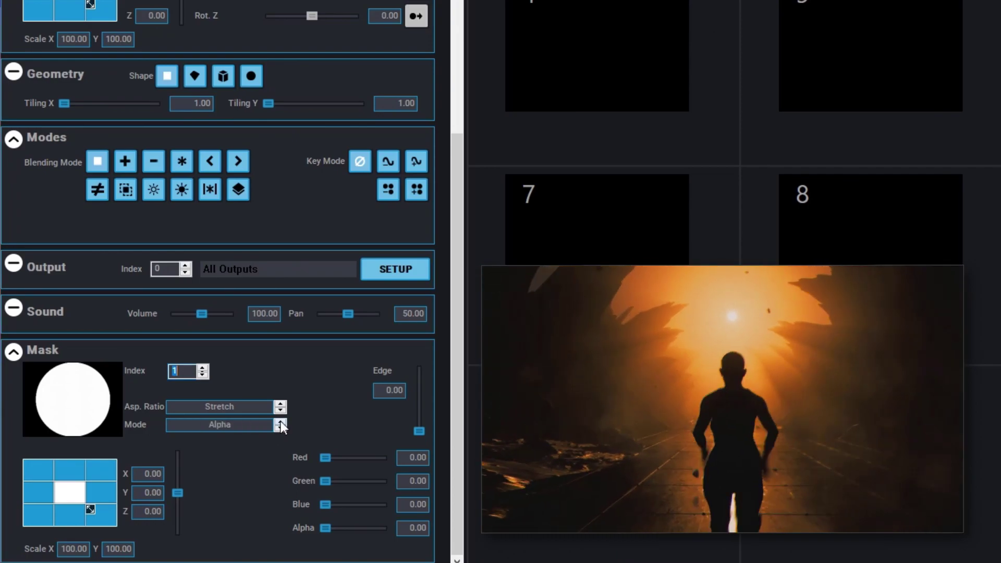
click(280, 422)
click(281, 421)
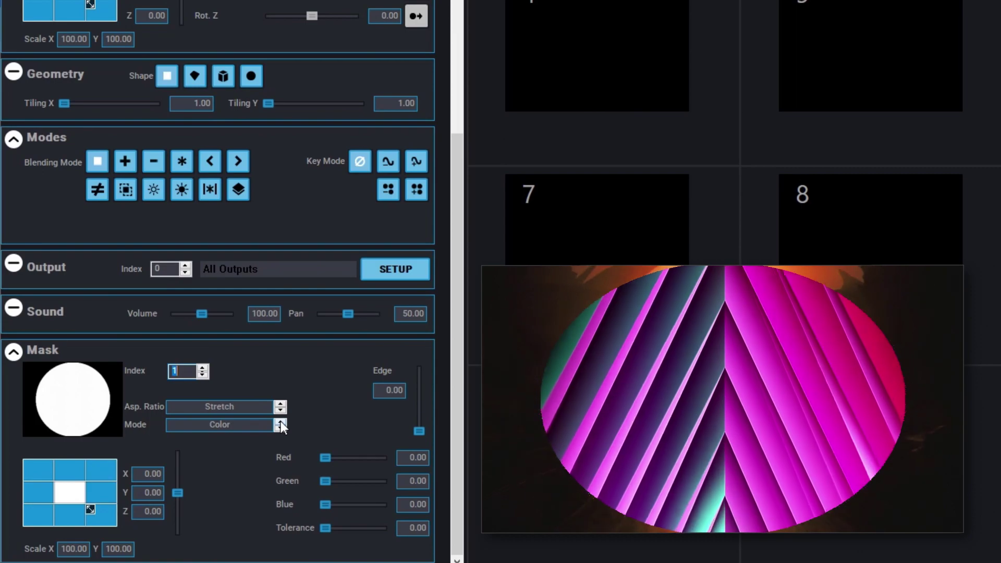
click(280, 421)
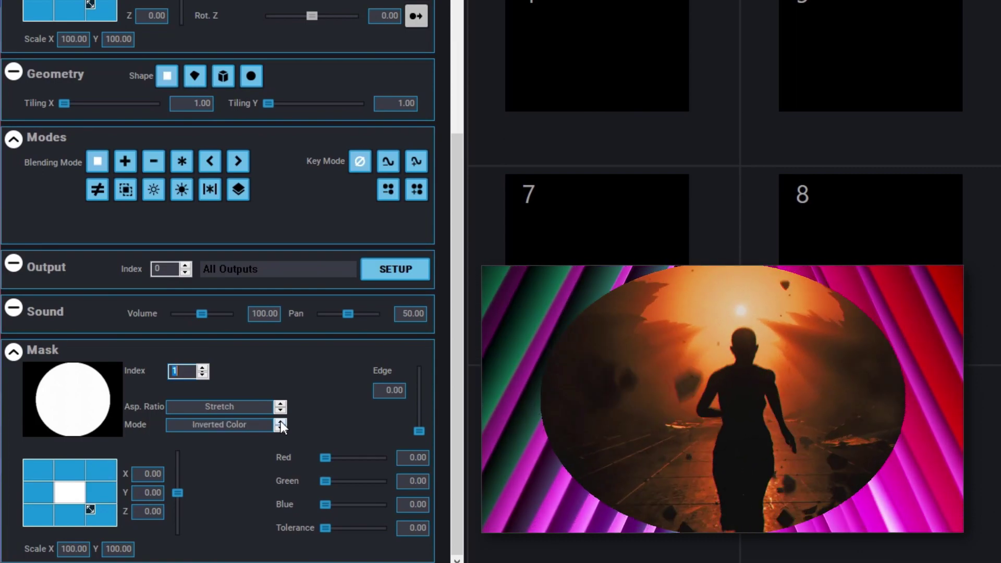
click(280, 421)
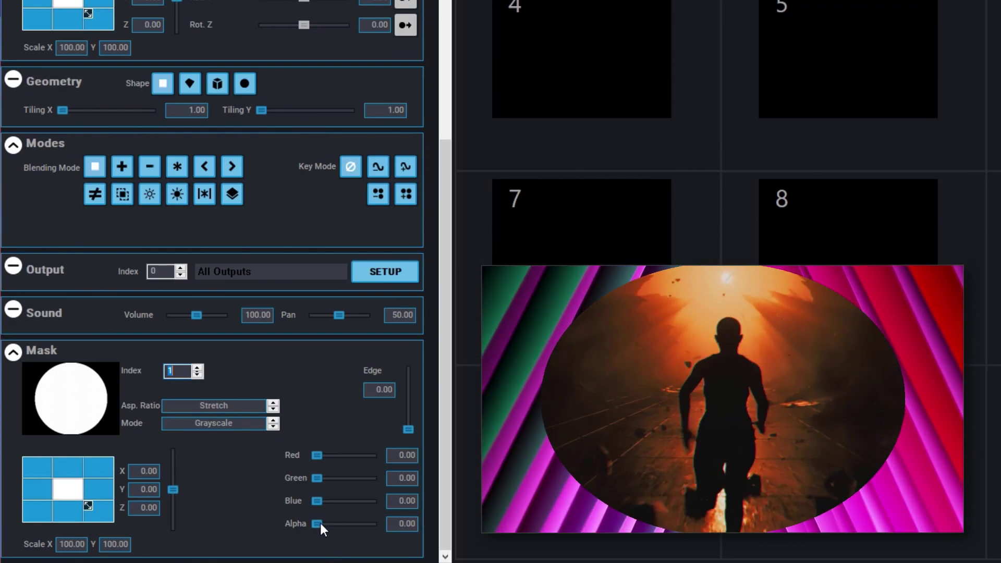
drag(321, 524, 393, 523)
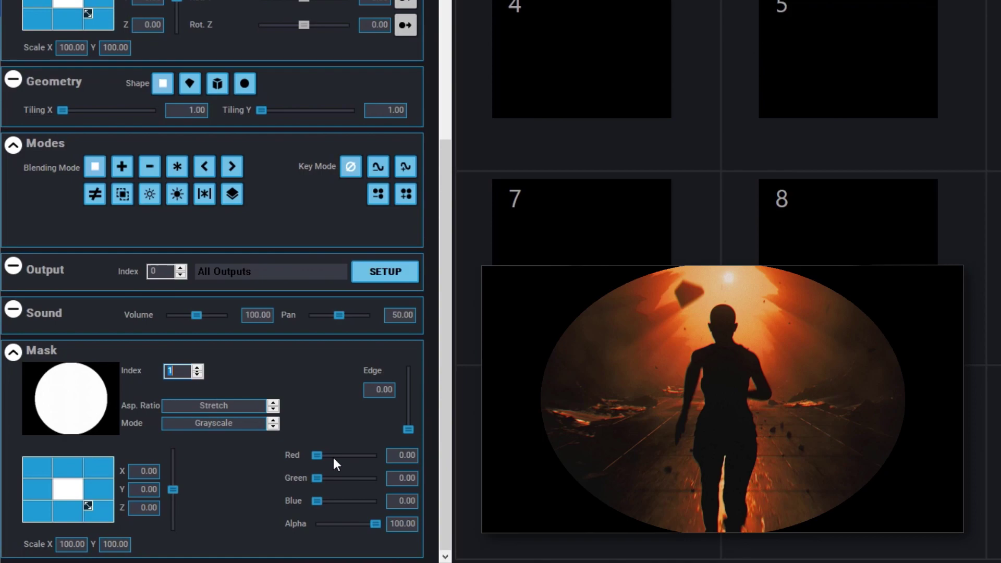
drag(318, 455, 317, 505)
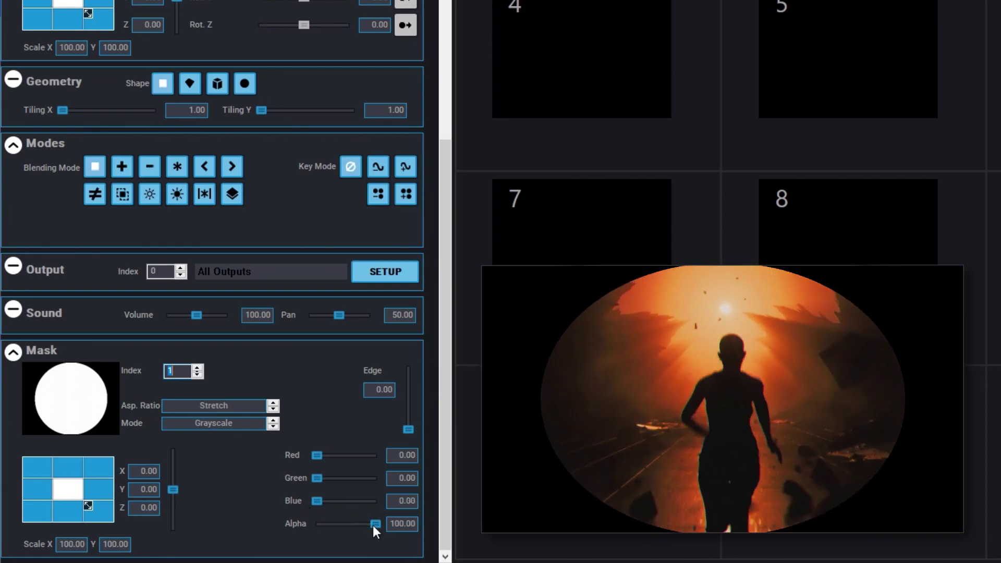
drag(373, 525, 284, 525)
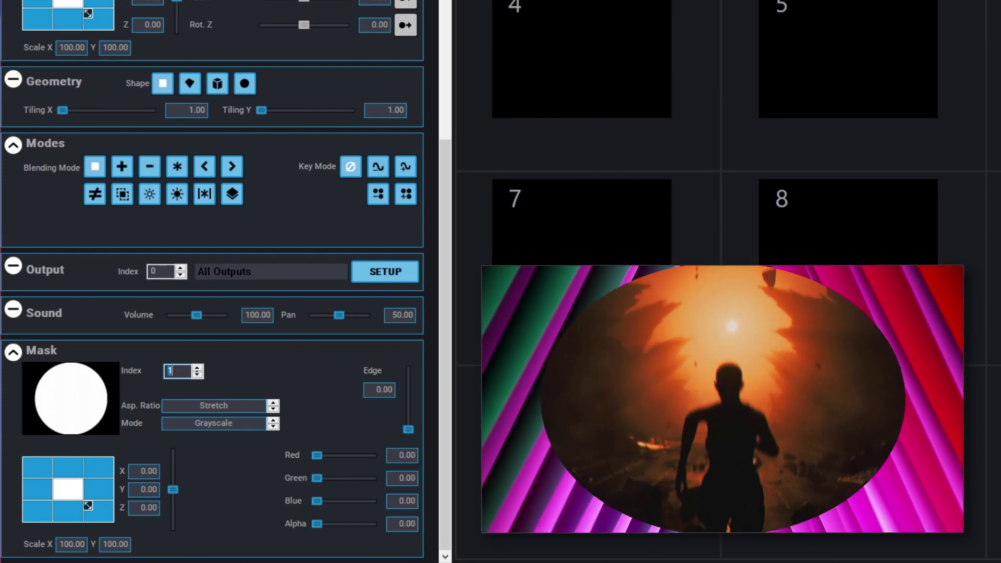
Set Mask Index to 11 and step the mask mode through Matte and Inverted Matte to Color
click(184, 373)
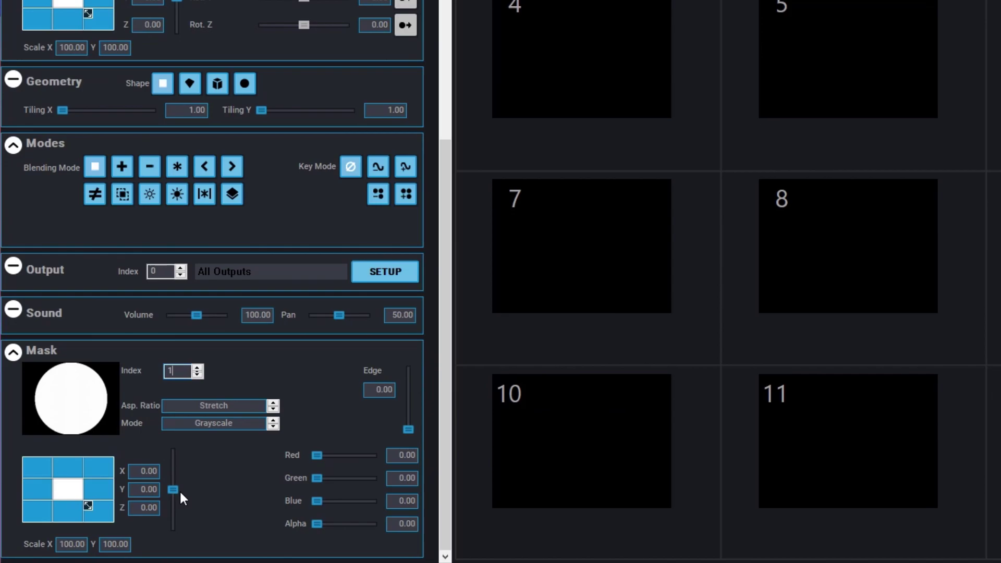
text(1)
click(272, 420)
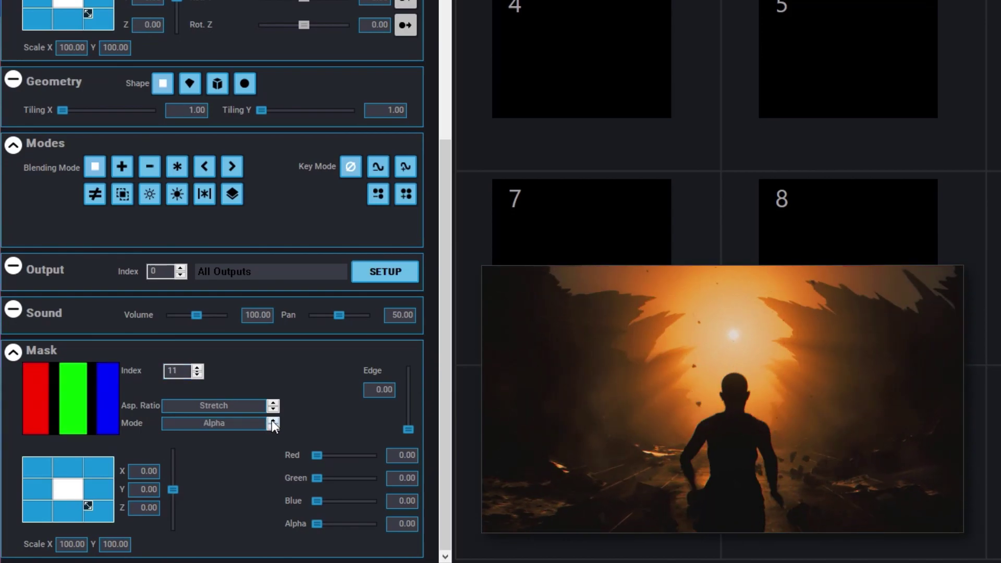
click(271, 421)
click(271, 421)
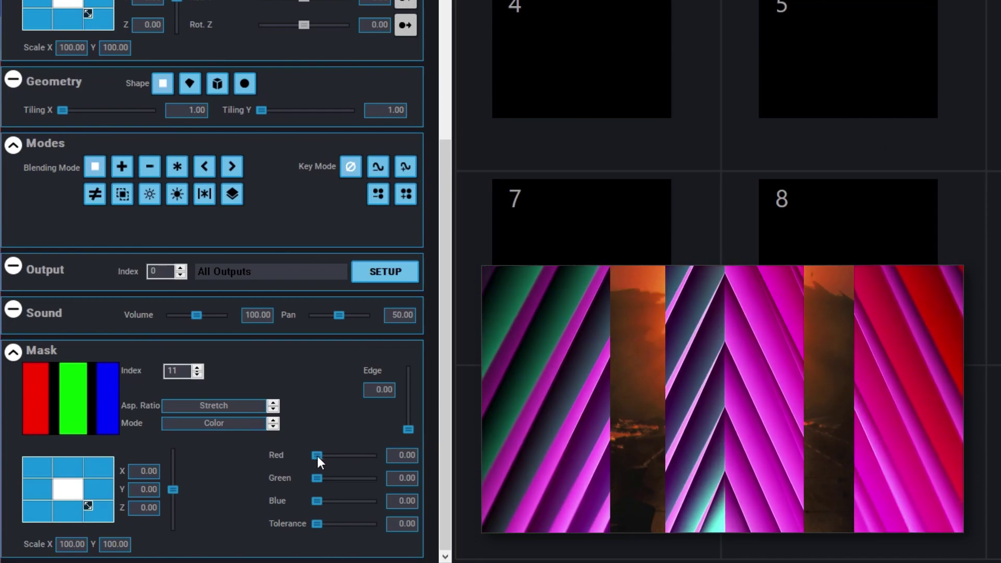
Key the mask on the red, then the blue bar, try a wider tolerance, and leave Blue at 29.87
mouse_move(317, 455)
mouse_down()
mouse_move(391, 456)
mouse_move(321, 453)
mouse_up()
drag(318, 500, 377, 502)
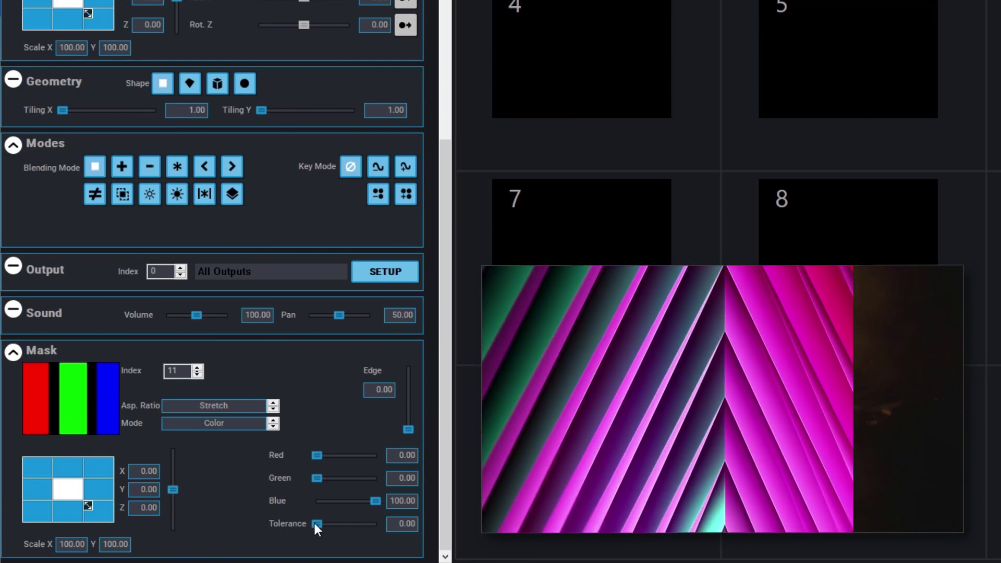
mouse_move(315, 523)
mouse_down()
mouse_move(374, 521)
mouse_move(306, 520)
mouse_up()
drag(377, 499, 308, 503)
Switch back to circle mask 1 and set its position to X 2.48, Y -34.48, Z -23.81
double_click(177, 371)
text(1)
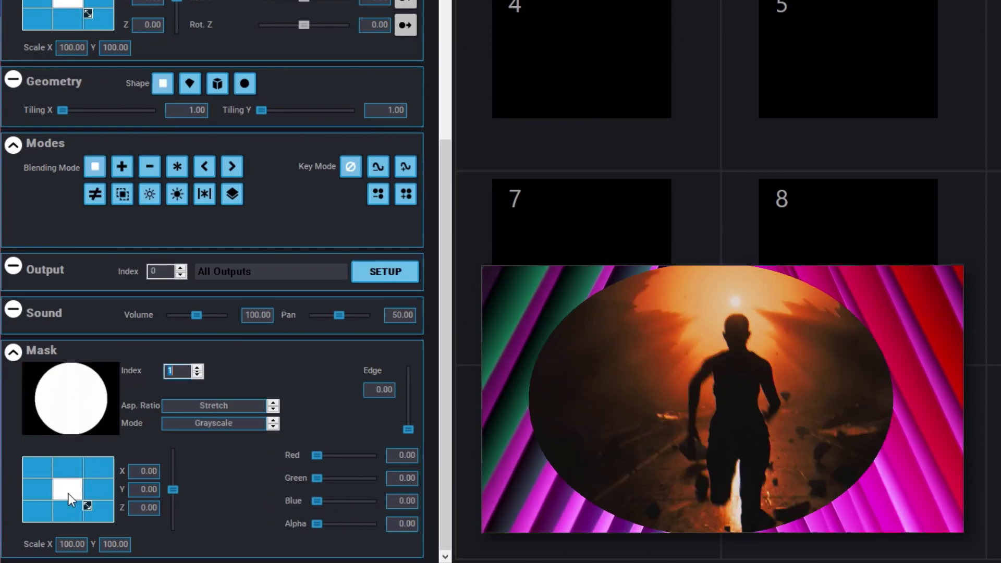
drag(68, 493, 70, 490)
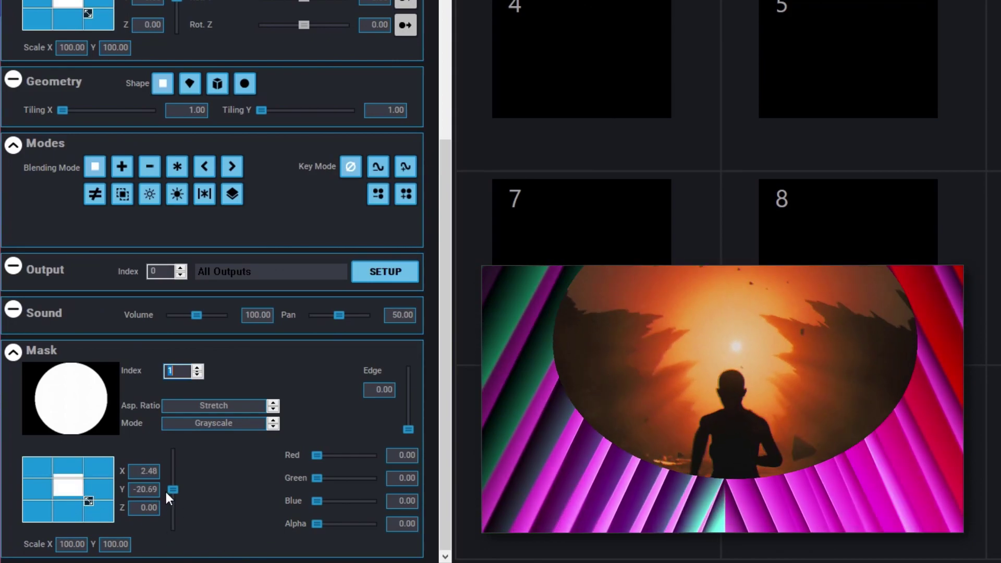
drag(174, 491, 174, 482)
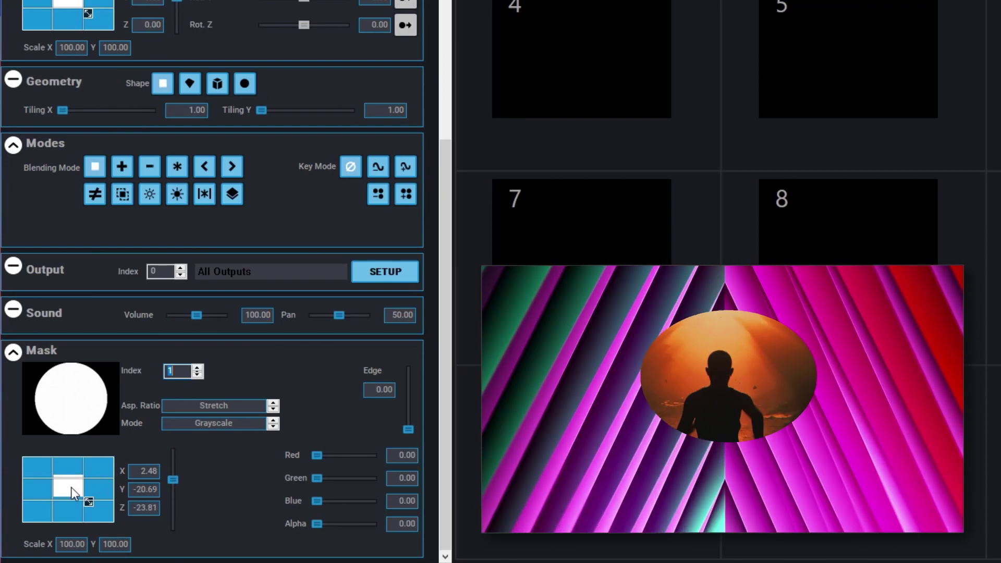
drag(71, 487, 71, 482)
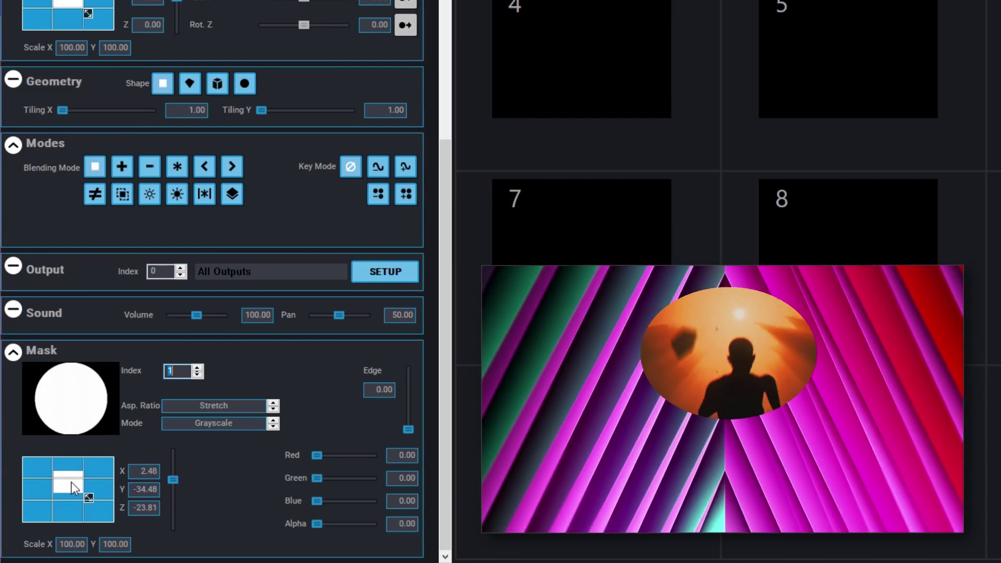